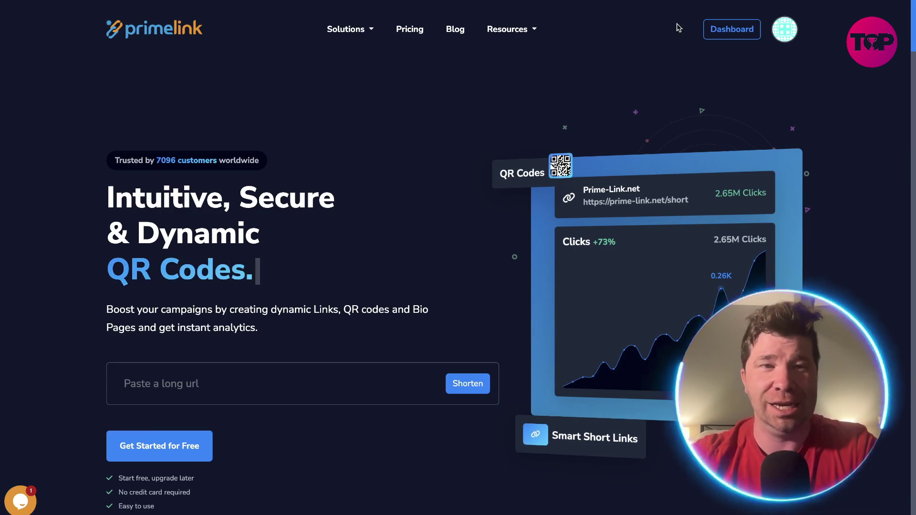
{"action": "scroll", "coordinate": [401, 118], "scroll_direction": "down", "scroll_amount": 1}
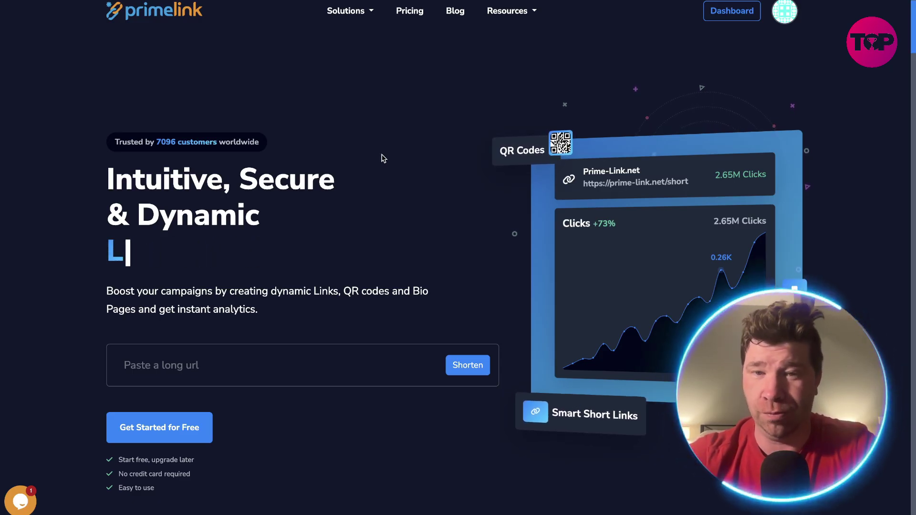
{"action": "scroll", "coordinate": [682, 216], "scroll_direction": "down", "scroll_amount": 1}
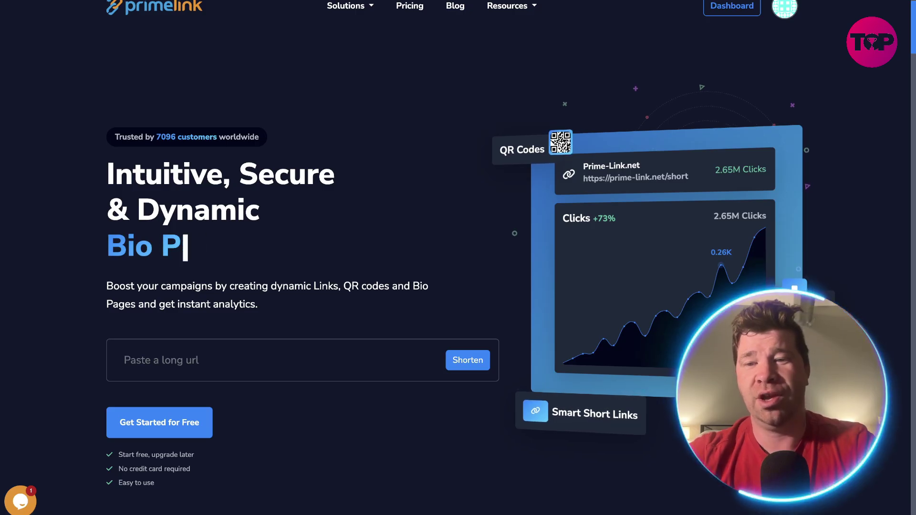
{"action": "scroll", "coordinate": [788, 176], "scroll_direction": "down", "scroll_amount": 2}
{"action": "scroll", "coordinate": [680, 177], "scroll_direction": "down", "scroll_amount": 2}
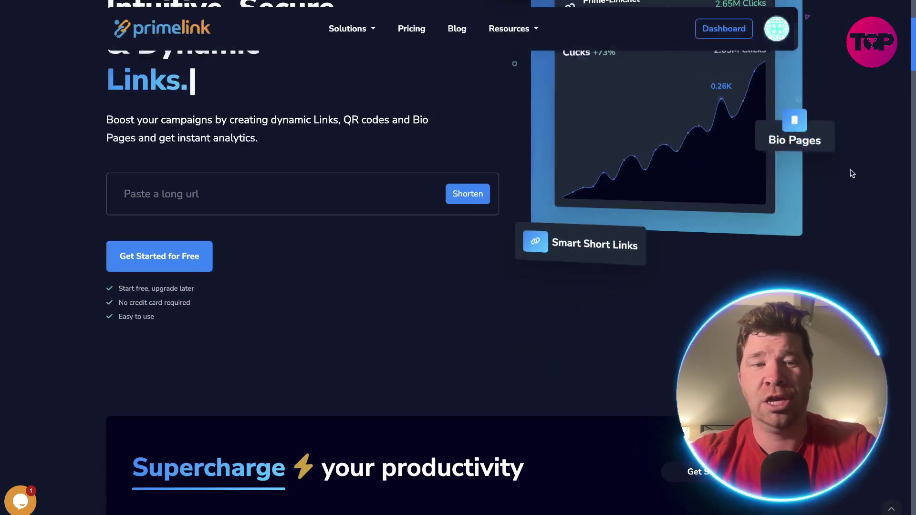
Scroll the homepage to the 'Supercharge your productivity' URL Shortener, Bio Pages and QR Codes cards.
{"action": "left_click", "coordinate": [176, 193]}
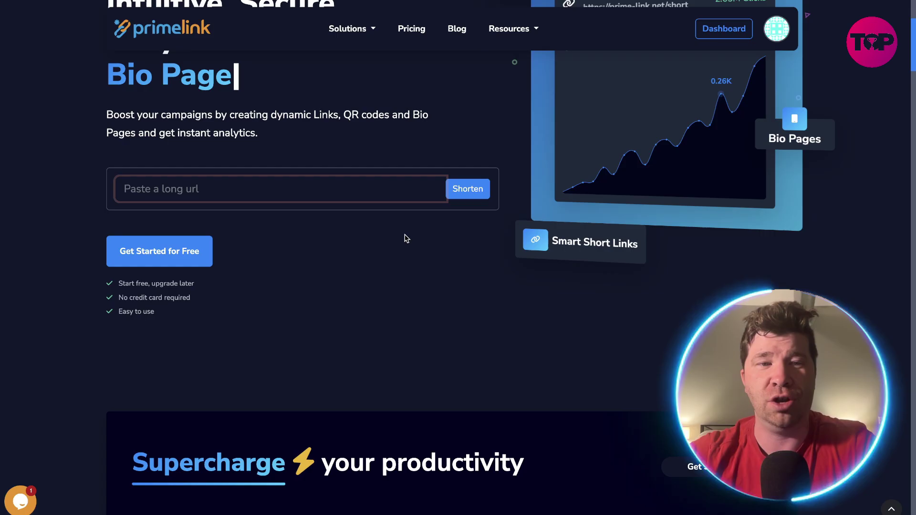
{"action": "scroll", "coordinate": [403, 230], "scroll_direction": "down", "scroll_amount": 2}
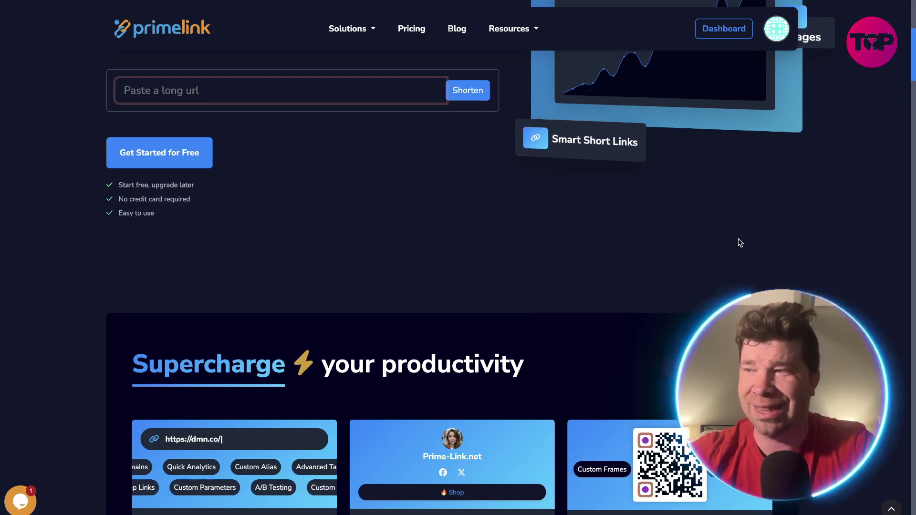
{"action": "scroll", "coordinate": [778, 244], "scroll_direction": "up", "scroll_amount": 1}
{"action": "scroll", "coordinate": [778, 241], "scroll_direction": "up", "scroll_amount": 2}
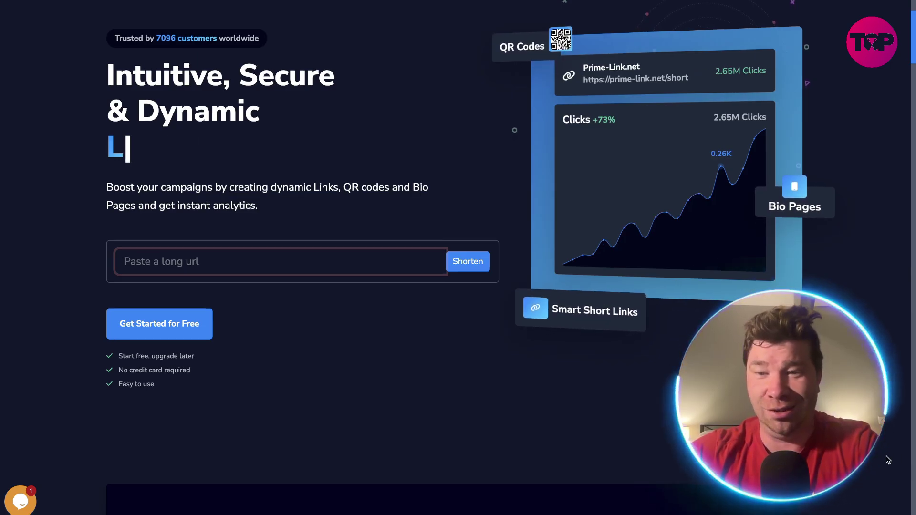
{"action": "scroll", "coordinate": [888, 459], "scroll_direction": "down", "scroll_amount": 2}
{"action": "scroll", "coordinate": [901, 439], "scroll_direction": "down", "scroll_amount": 3}
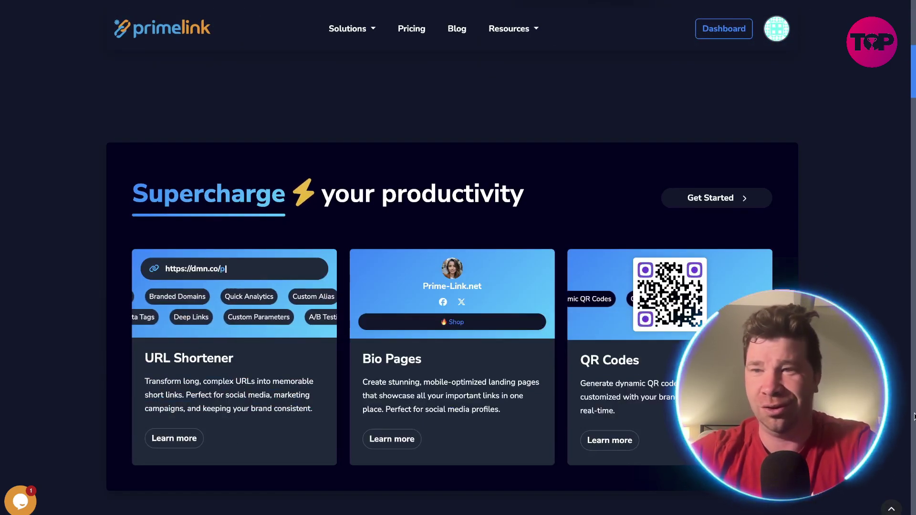
{"action": "scroll", "coordinate": [915, 417], "scroll_direction": "down", "scroll_amount": 1}
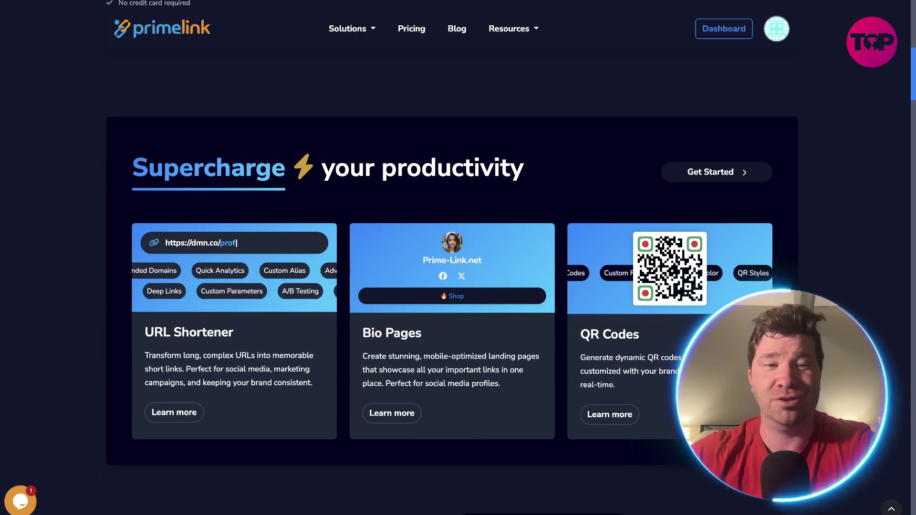
{"action": "scroll", "coordinate": [915, 417], "scroll_direction": "down", "scroll_amount": 1}
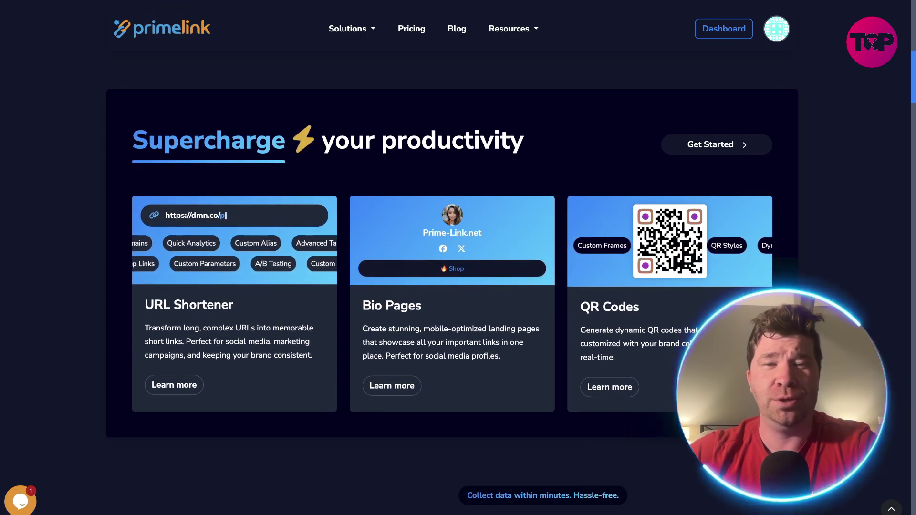
{"action": "scroll", "coordinate": [915, 417], "scroll_direction": "down", "scroll_amount": 1}
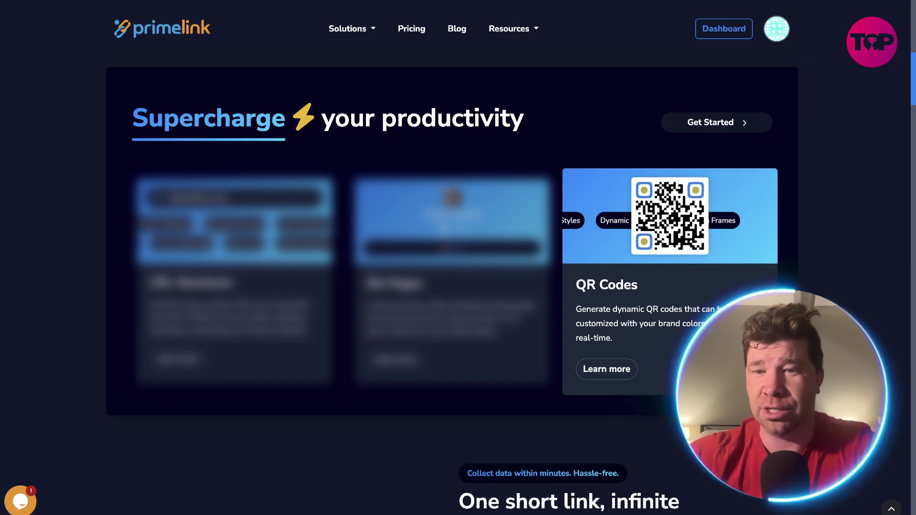
{"action": "scroll", "coordinate": [887, 157], "scroll_direction": "down", "scroll_amount": 1}
{"action": "scroll", "coordinate": [894, 158], "scroll_direction": "down", "scroll_amount": 1}
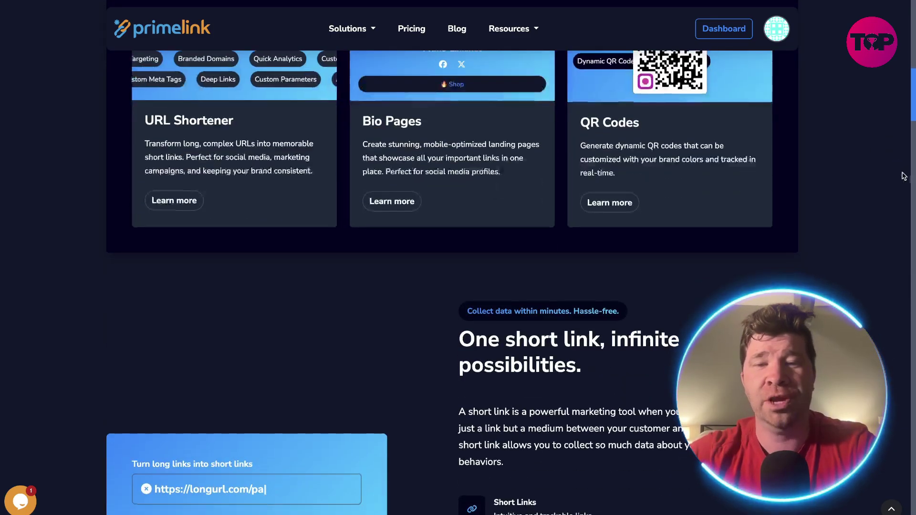
{"action": "scroll", "coordinate": [899, 164], "scroll_direction": "down", "scroll_amount": 2}
{"action": "scroll", "coordinate": [909, 176], "scroll_direction": "down", "scroll_amount": 1}
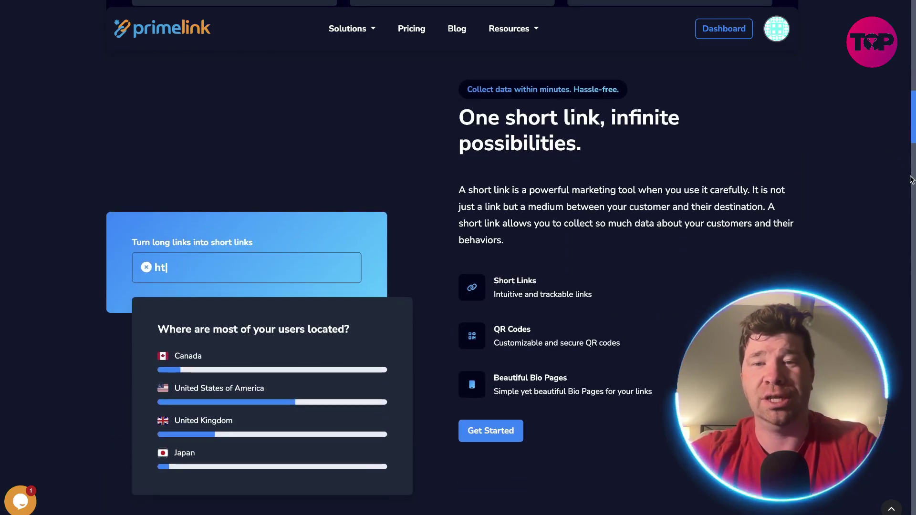
{"action": "scroll", "coordinate": [912, 179], "scroll_direction": "down", "scroll_amount": 1}
{"action": "scroll", "coordinate": [912, 179], "scroll_direction": "down", "scroll_amount": 1}
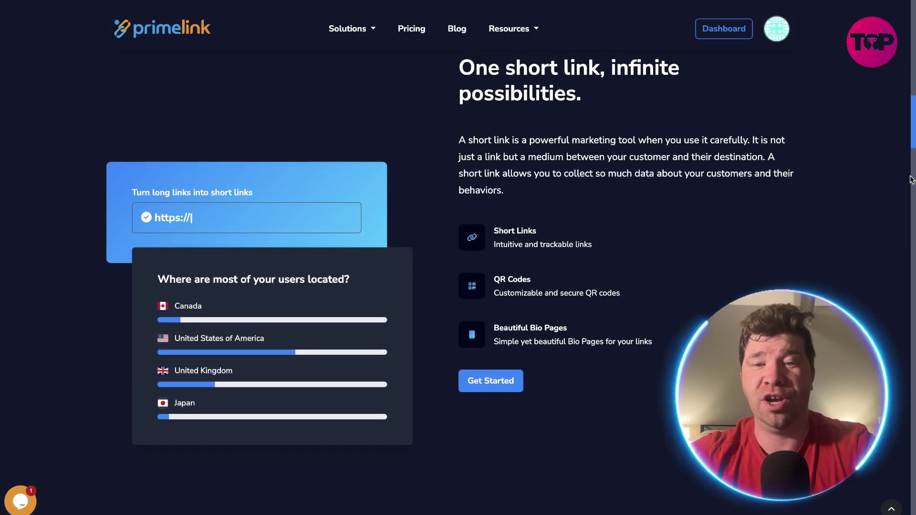
{"action": "scroll", "coordinate": [911, 180], "scroll_direction": "down", "scroll_amount": 1}
{"action": "scroll", "coordinate": [911, 179], "scroll_direction": "down", "scroll_amount": 1}
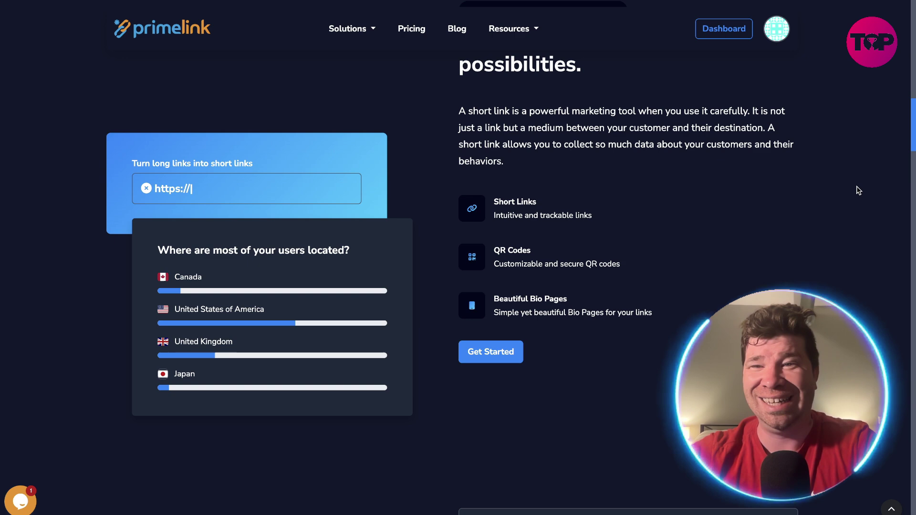
{"action": "scroll", "coordinate": [863, 197], "scroll_direction": "down", "scroll_amount": 2}
{"action": "scroll", "coordinate": [867, 205], "scroll_direction": "down", "scroll_amount": 3}
{"action": "scroll", "coordinate": [874, 215], "scroll_direction": "down", "scroll_amount": 2}
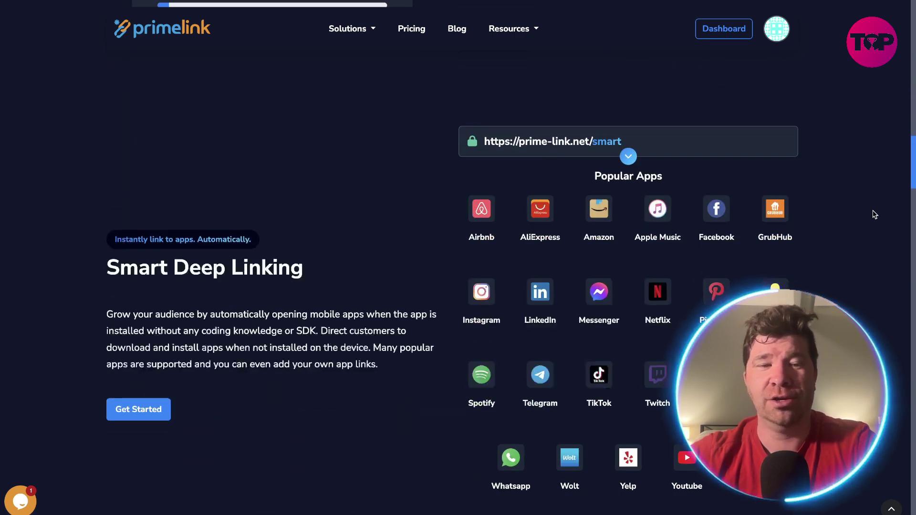
{"action": "scroll", "coordinate": [874, 214], "scroll_direction": "down", "scroll_amount": 1}
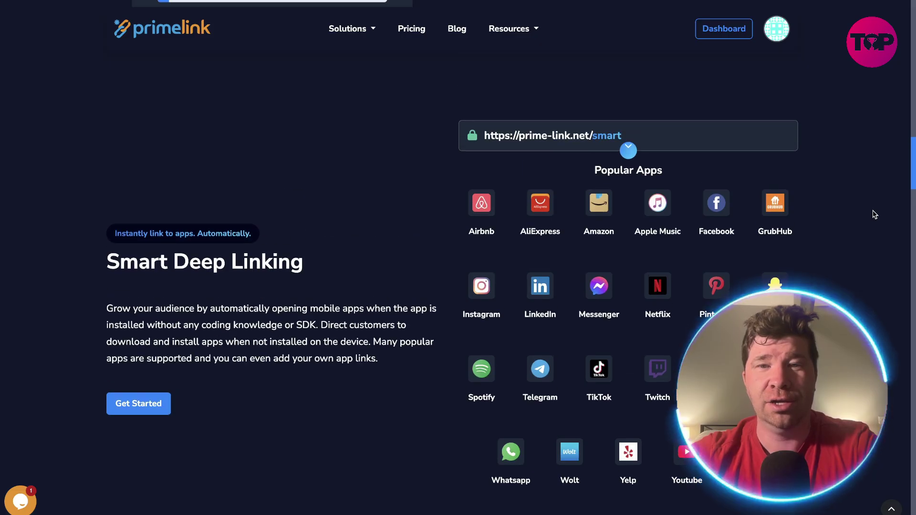
{"action": "scroll", "coordinate": [874, 215], "scroll_direction": "down", "scroll_amount": 1}
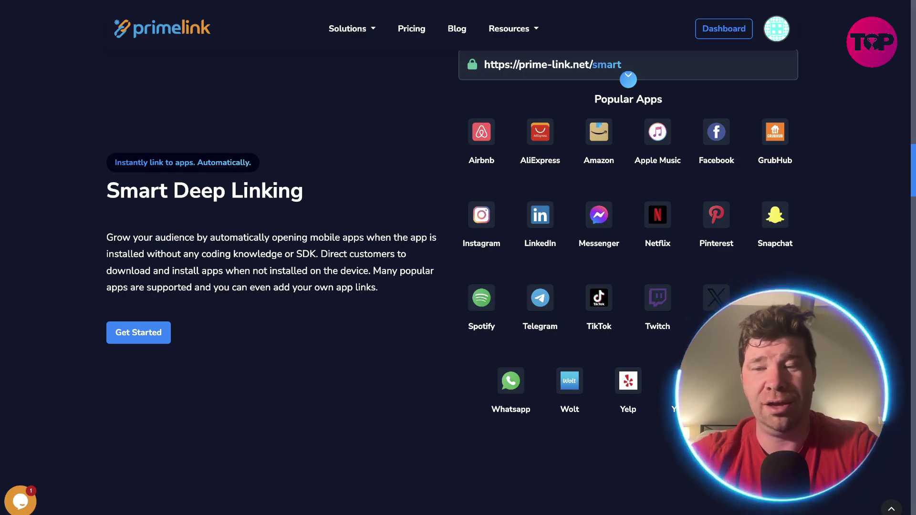
{"action": "scroll", "coordinate": [874, 151], "scroll_direction": "up", "scroll_amount": 1}
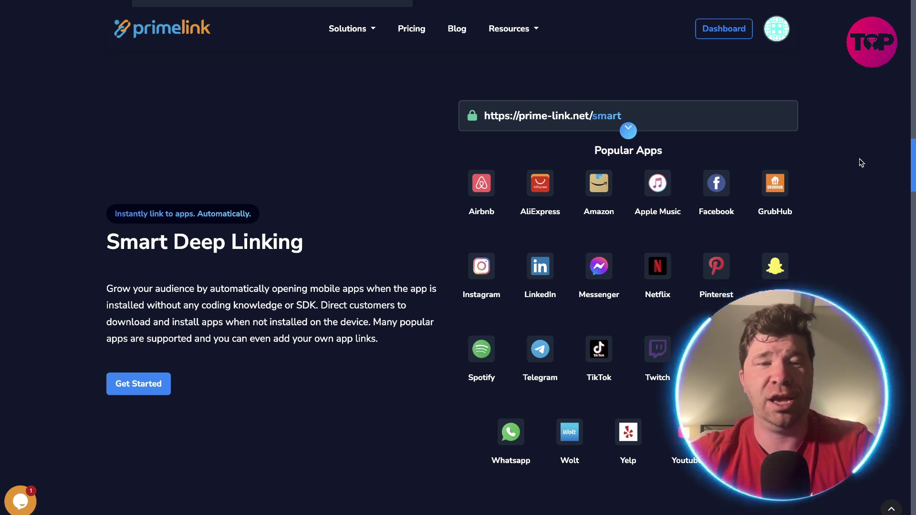
{"action": "scroll", "coordinate": [861, 163], "scroll_direction": "down", "scroll_amount": 1}
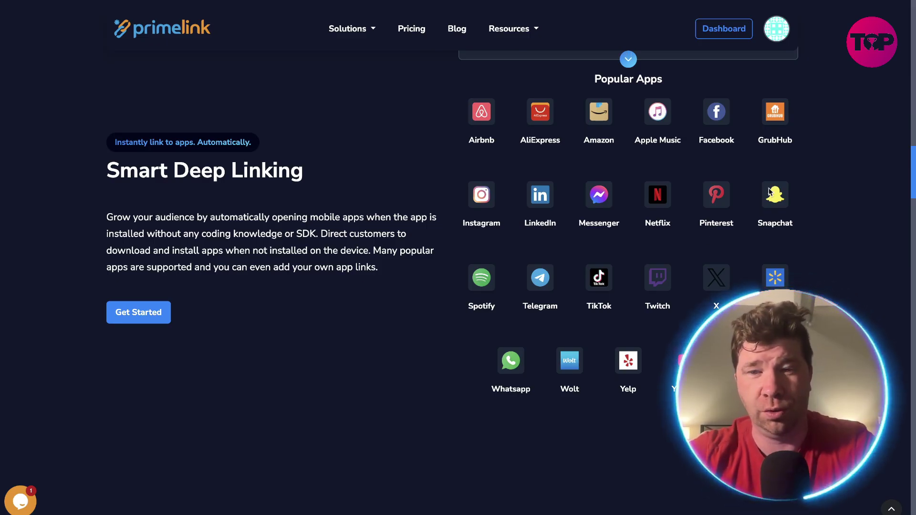
{"action": "scroll", "coordinate": [818, 191], "scroll_direction": "down", "scroll_amount": 1}
{"action": "scroll", "coordinate": [838, 183], "scroll_direction": "down", "scroll_amount": 2}
{"action": "scroll", "coordinate": [836, 184], "scroll_direction": "down", "scroll_amount": 5}
{"action": "scroll", "coordinate": [837, 189], "scroll_direction": "down", "scroll_amount": 2}
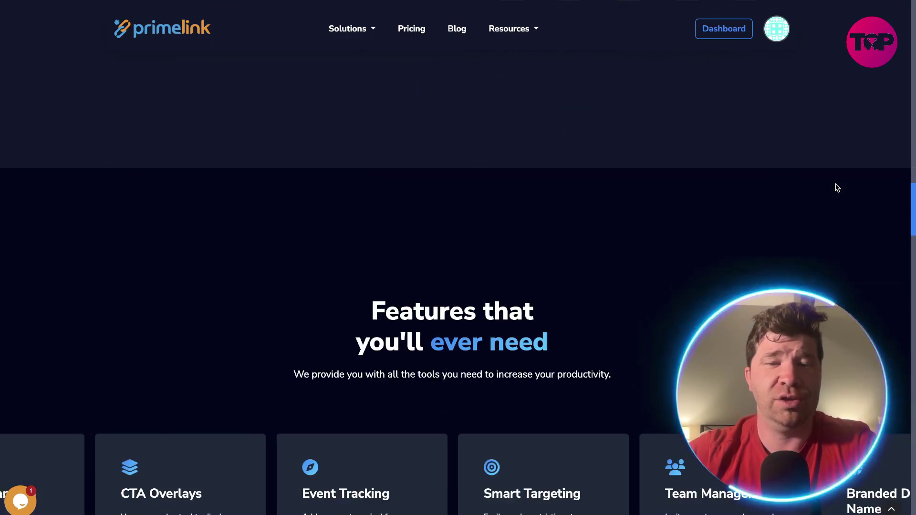
{"action": "scroll", "coordinate": [837, 189], "scroll_direction": "down", "scroll_amount": 1}
{"action": "scroll", "coordinate": [839, 188], "scroll_direction": "down", "scroll_amount": 1}
{"action": "scroll", "coordinate": [844, 180], "scroll_direction": "down", "scroll_amount": 2}
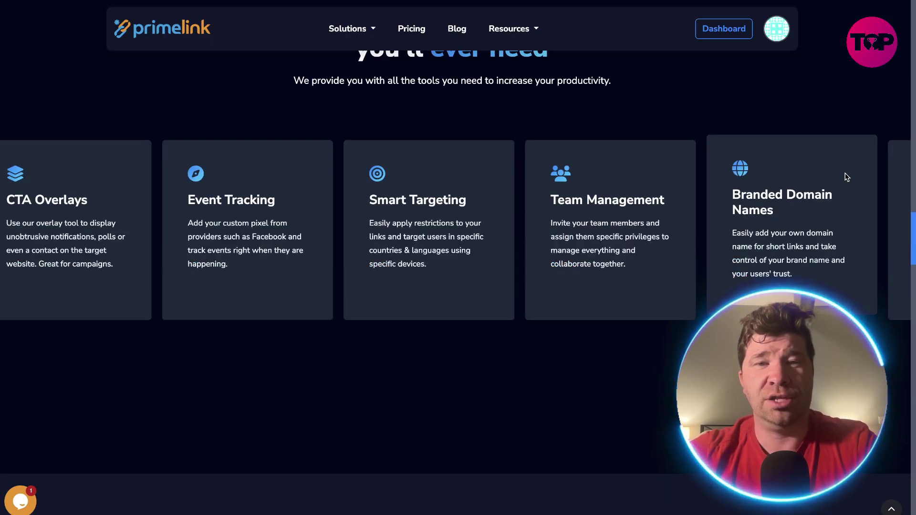
{"action": "scroll", "coordinate": [847, 178], "scroll_direction": "up", "scroll_amount": 1}
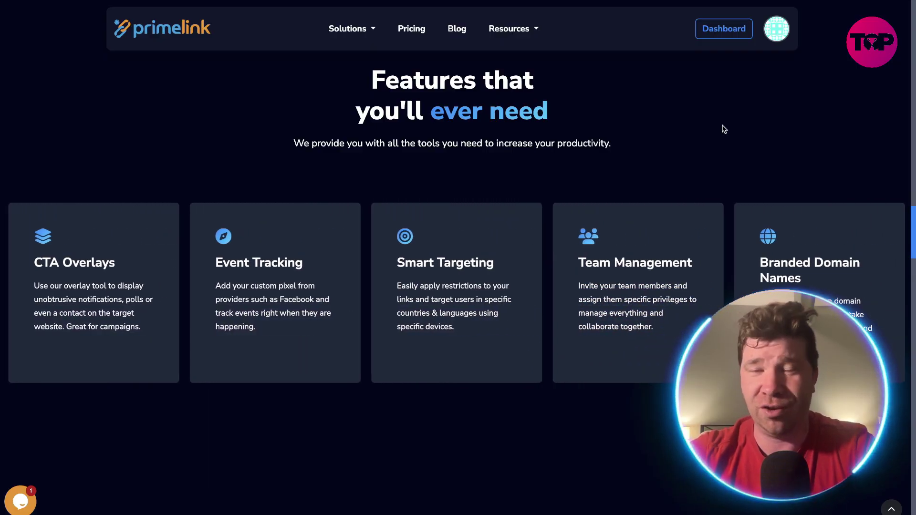
{"action": "scroll", "coordinate": [723, 129], "scroll_direction": "down", "scroll_amount": 3}
{"action": "scroll", "coordinate": [732, 127], "scroll_direction": "down", "scroll_amount": 2}
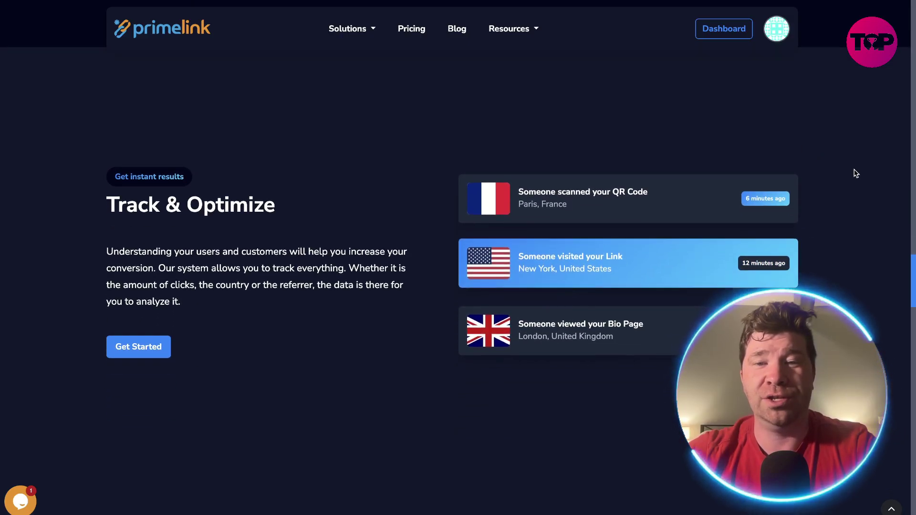
{"action": "scroll", "coordinate": [859, 174], "scroll_direction": "down", "scroll_amount": 1}
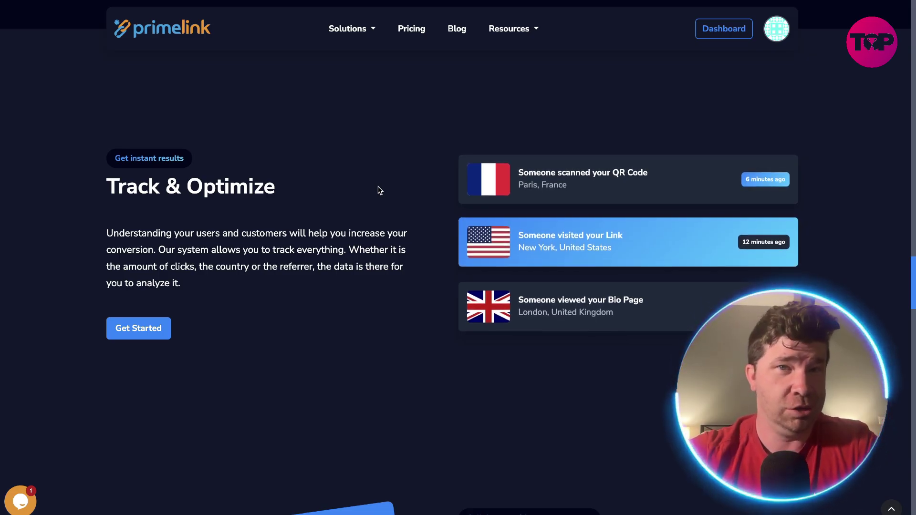
{"action": "scroll", "coordinate": [886, 332], "scroll_direction": "down", "scroll_amount": 1}
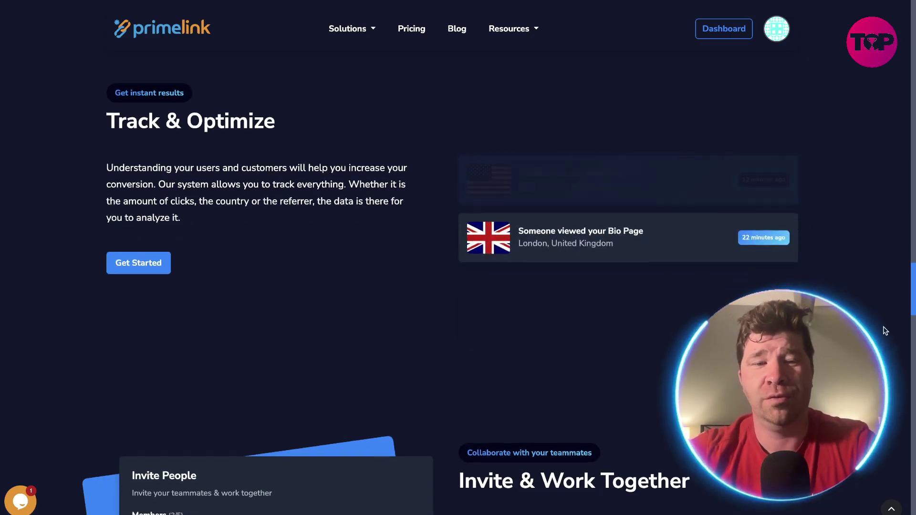
{"action": "scroll", "coordinate": [885, 331], "scroll_direction": "down", "scroll_amount": 4}
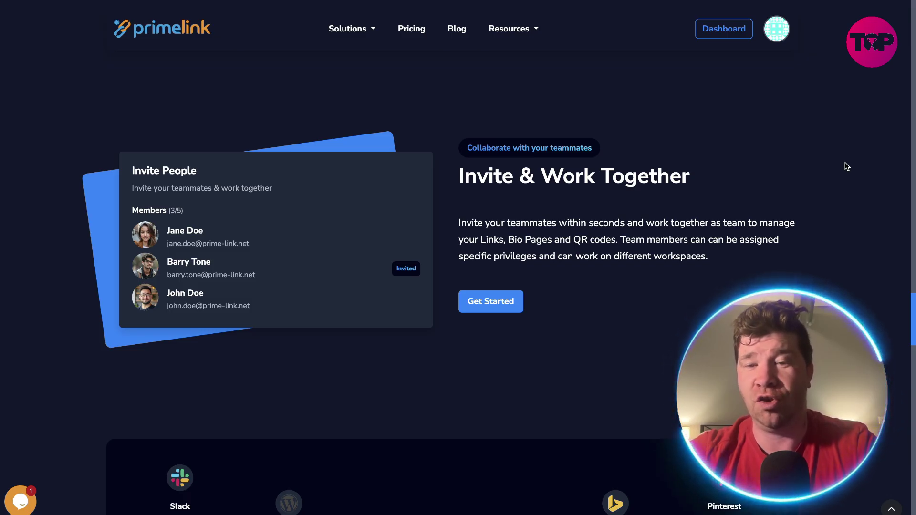
{"action": "scroll", "coordinate": [848, 165], "scroll_direction": "down", "scroll_amount": 2}
{"action": "scroll", "coordinate": [852, 164], "scroll_direction": "down", "scroll_amount": 3}
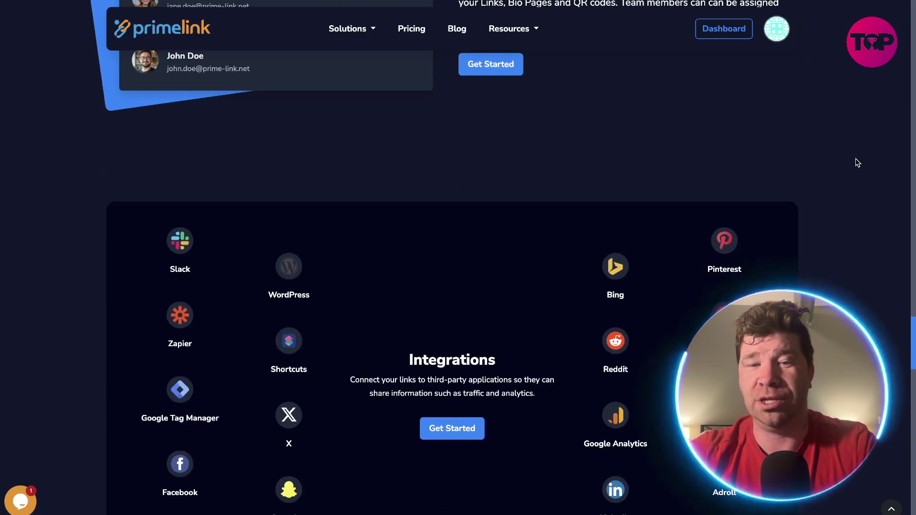
{"action": "scroll", "coordinate": [856, 163], "scroll_direction": "down", "scroll_amount": 1}
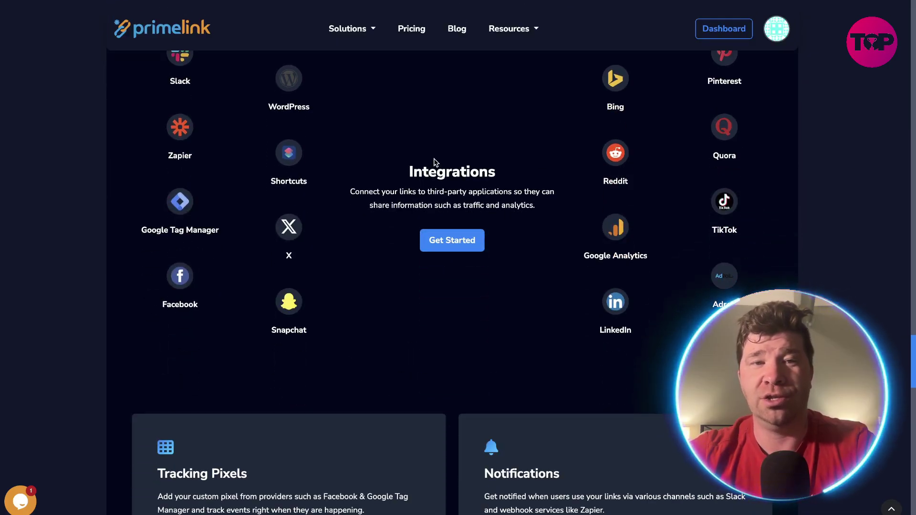
{"action": "scroll", "coordinate": [434, 163], "scroll_direction": "up", "scroll_amount": 1}
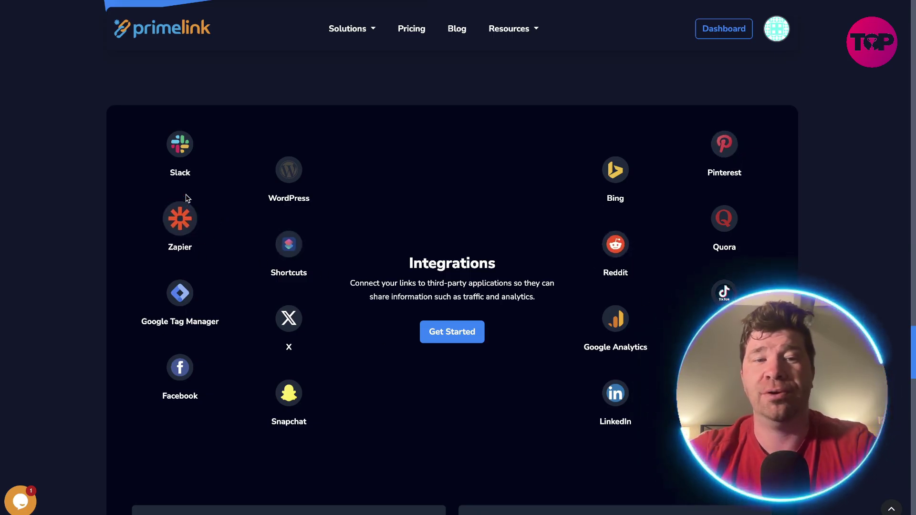
{"action": "scroll", "coordinate": [485, 259], "scroll_direction": "down", "scroll_amount": 2}
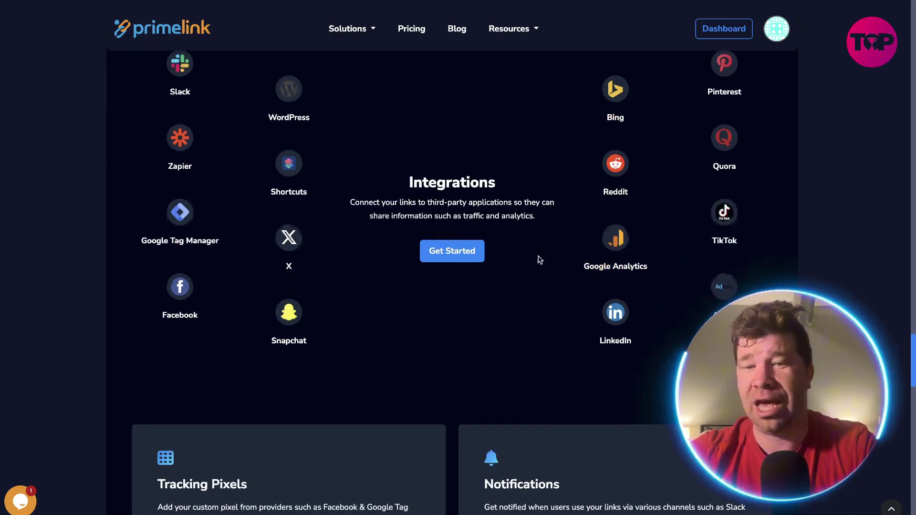
{"action": "scroll", "coordinate": [630, 251], "scroll_direction": "down", "scroll_amount": 2}
{"action": "scroll", "coordinate": [726, 242], "scroll_direction": "down", "scroll_amount": 3}
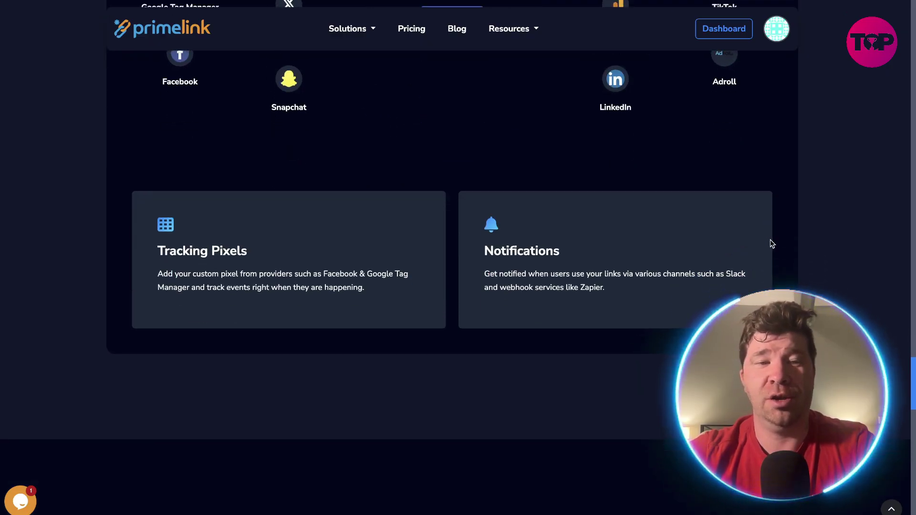
{"action": "scroll", "coordinate": [766, 247], "scroll_direction": "down", "scroll_amount": 3}
{"action": "scroll", "coordinate": [776, 258], "scroll_direction": "down", "scroll_amount": 2}
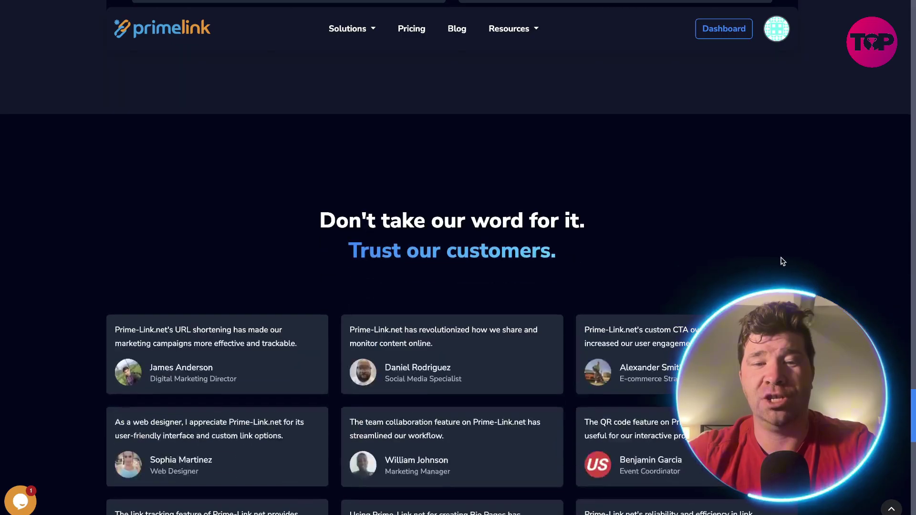
{"action": "scroll", "coordinate": [849, 259], "scroll_direction": "down", "scroll_amount": 1}
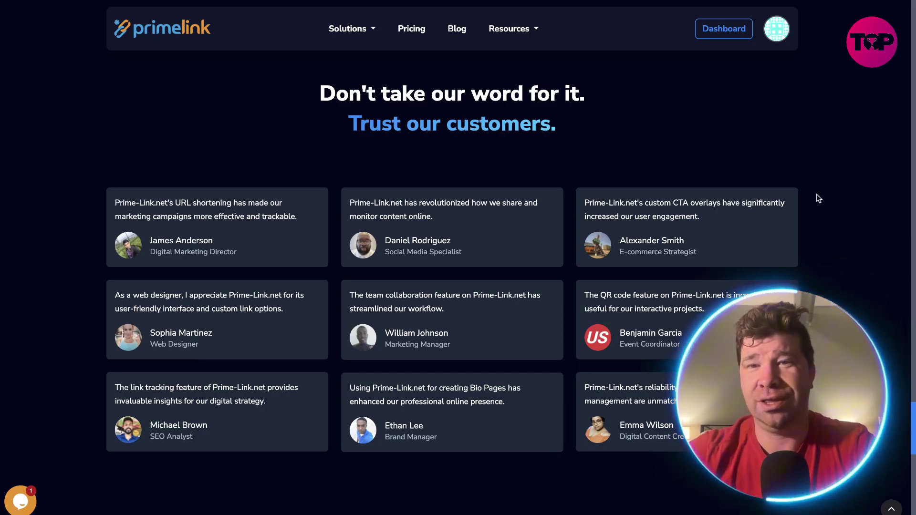
{"action": "scroll", "coordinate": [832, 199], "scroll_direction": "up", "scroll_amount": 5}
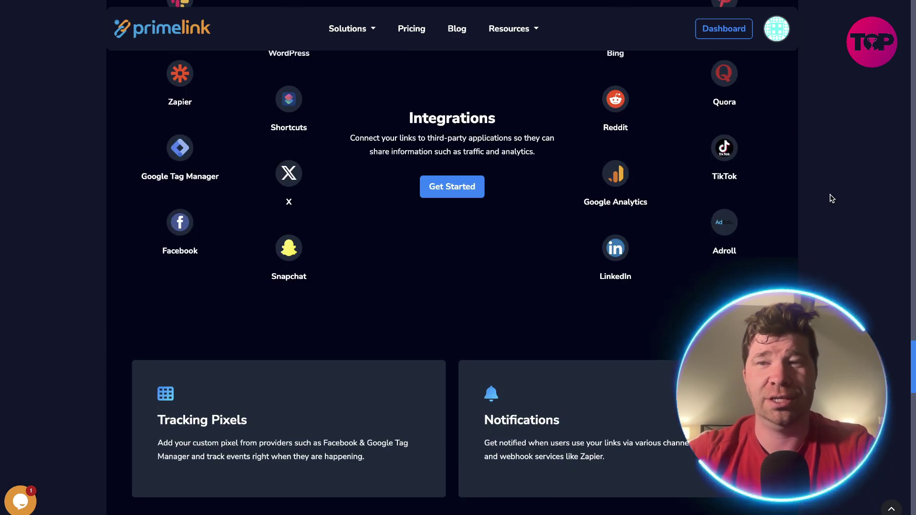
{"action": "scroll", "coordinate": [831, 198], "scroll_direction": "up", "scroll_amount": 5}
{"action": "scroll", "coordinate": [832, 199], "scroll_direction": "up", "scroll_amount": 5}
{"action": "scroll", "coordinate": [831, 199], "scroll_direction": "up", "scroll_amount": 5}
{"action": "scroll", "coordinate": [831, 198], "scroll_direction": "up", "scroll_amount": 5}
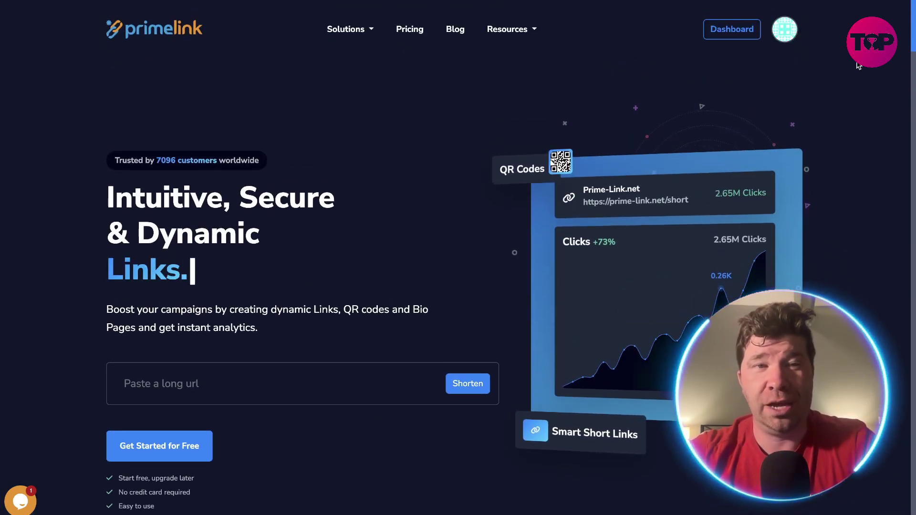
{"action": "scroll", "coordinate": [266, 174], "scroll_direction": "down", "scroll_amount": 2}
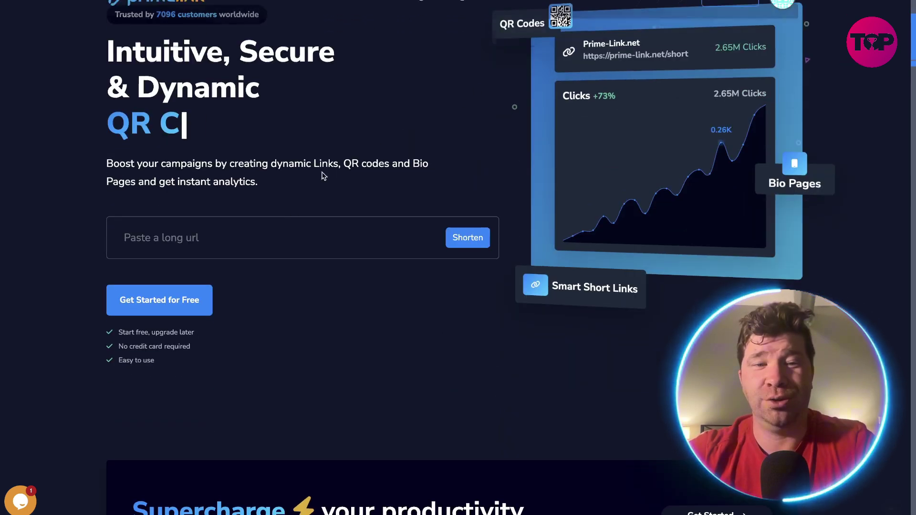
{"action": "scroll", "coordinate": [286, 232], "scroll_direction": "up", "scroll_amount": 2}
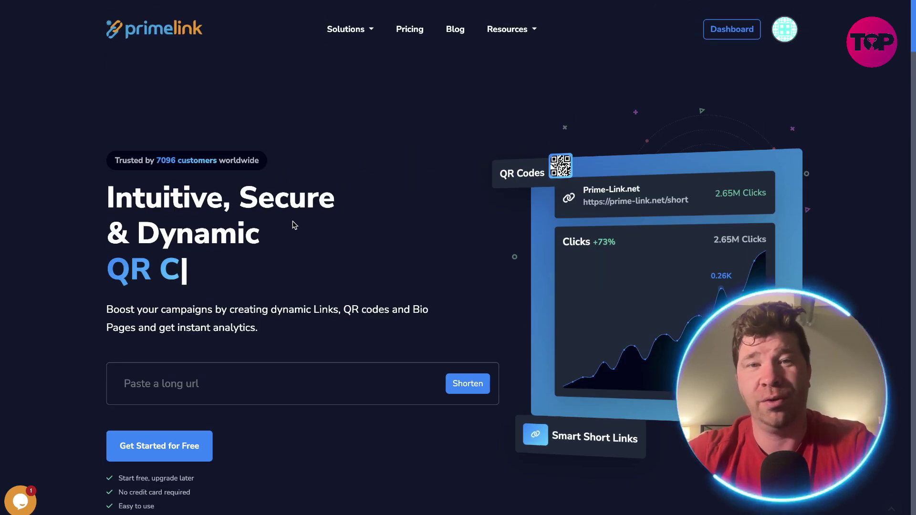
Go to the Pricing page and compare the monthly Free, Individual, Business and Enterprise plans.
{"action": "left_click", "coordinate": [409, 29]}
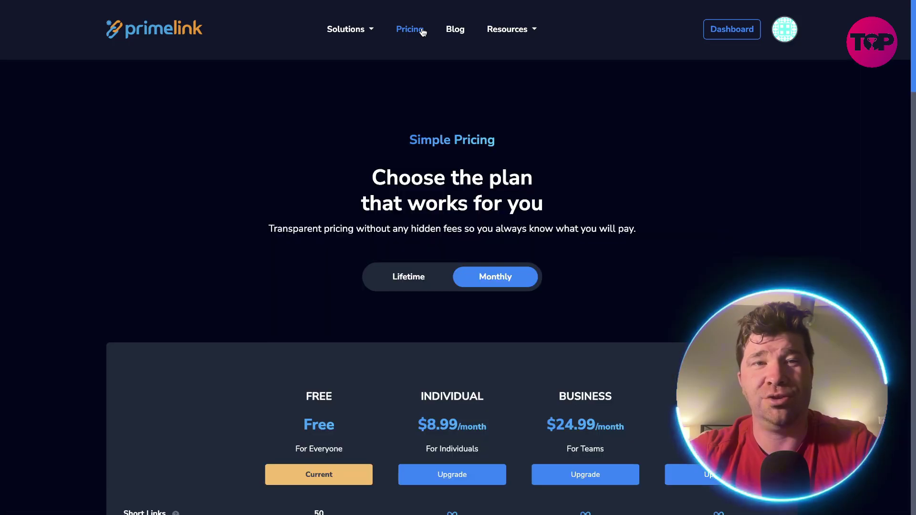
{"action": "scroll", "coordinate": [802, 220], "scroll_direction": "down", "scroll_amount": 4}
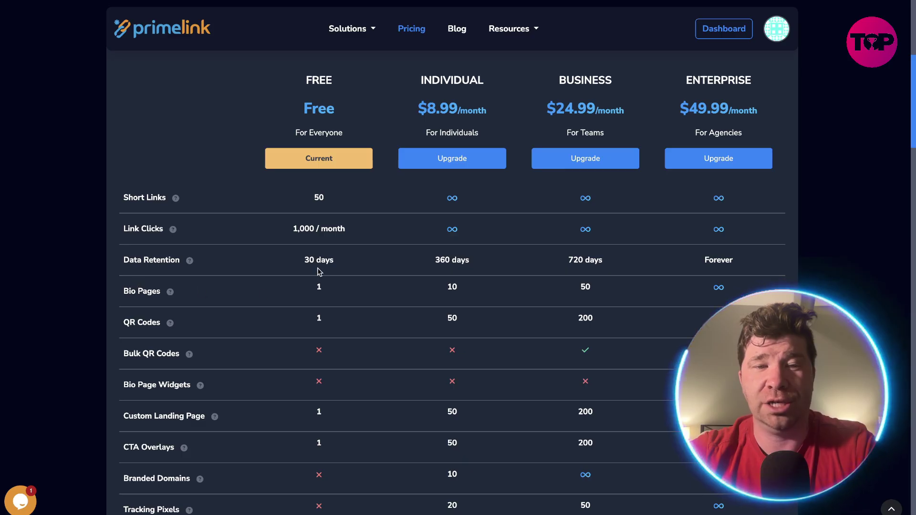
{"action": "scroll", "coordinate": [318, 271], "scroll_direction": "down", "scroll_amount": 1}
{"action": "scroll", "coordinate": [349, 245], "scroll_direction": "up", "scroll_amount": 3}
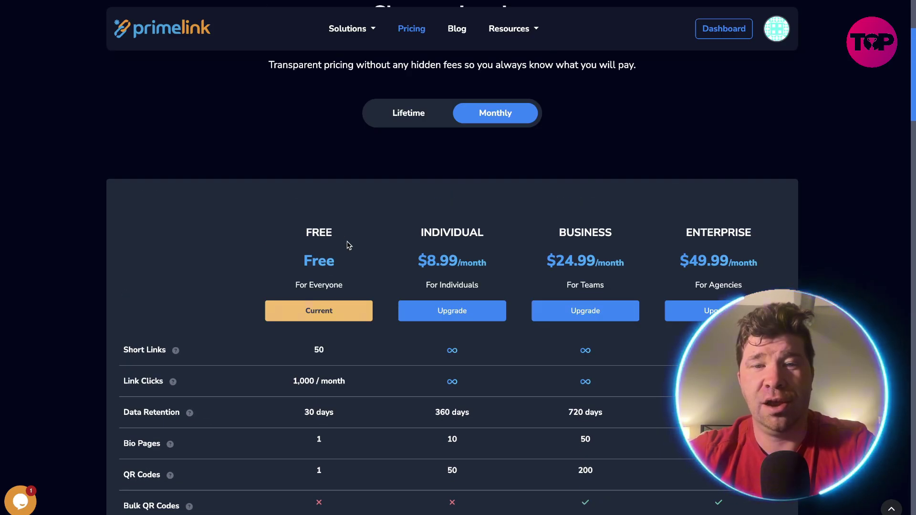
{"action": "scroll", "coordinate": [450, 227], "scroll_direction": "down", "scroll_amount": 1}
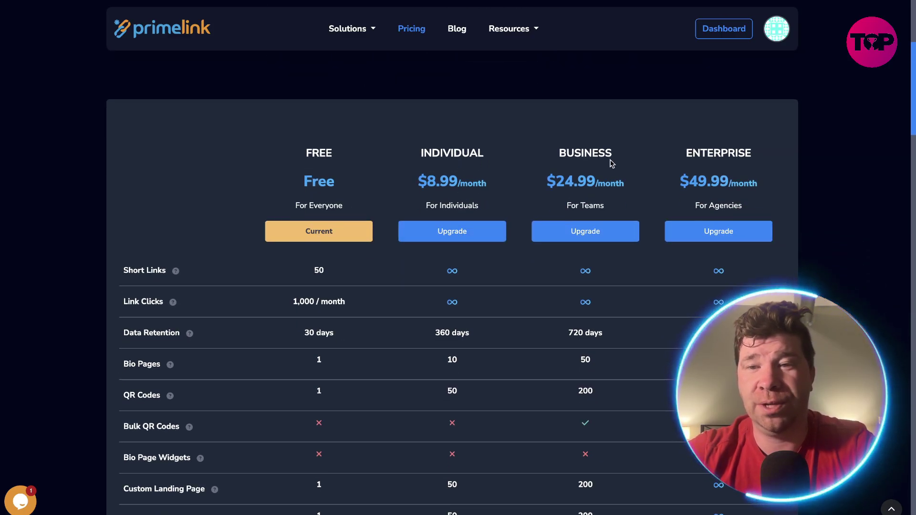
{"action": "scroll", "coordinate": [716, 166], "scroll_direction": "down", "scroll_amount": 1}
{"action": "scroll", "coordinate": [474, 133], "scroll_direction": "up", "scroll_amount": 1}
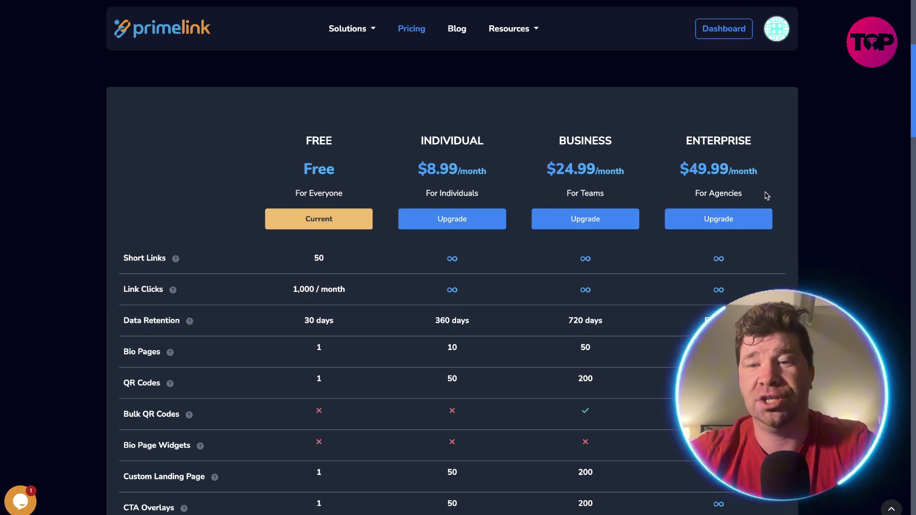
{"action": "scroll", "coordinate": [766, 204], "scroll_direction": "down", "scroll_amount": 2}
{"action": "scroll", "coordinate": [767, 215], "scroll_direction": "down", "scroll_amount": 4}
{"action": "scroll", "coordinate": [766, 220], "scroll_direction": "down", "scroll_amount": 2}
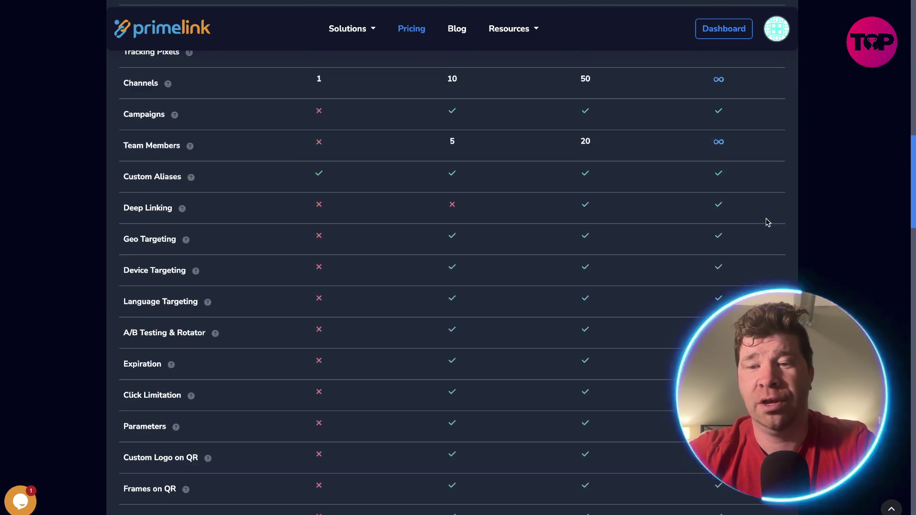
{"action": "scroll", "coordinate": [759, 236], "scroll_direction": "down", "scroll_amount": 6}
{"action": "scroll", "coordinate": [753, 245], "scroll_direction": "down", "scroll_amount": 1}
{"action": "scroll", "coordinate": [754, 246], "scroll_direction": "up", "scroll_amount": 1}
{"action": "scroll", "coordinate": [754, 246], "scroll_direction": "up", "scroll_amount": 2}
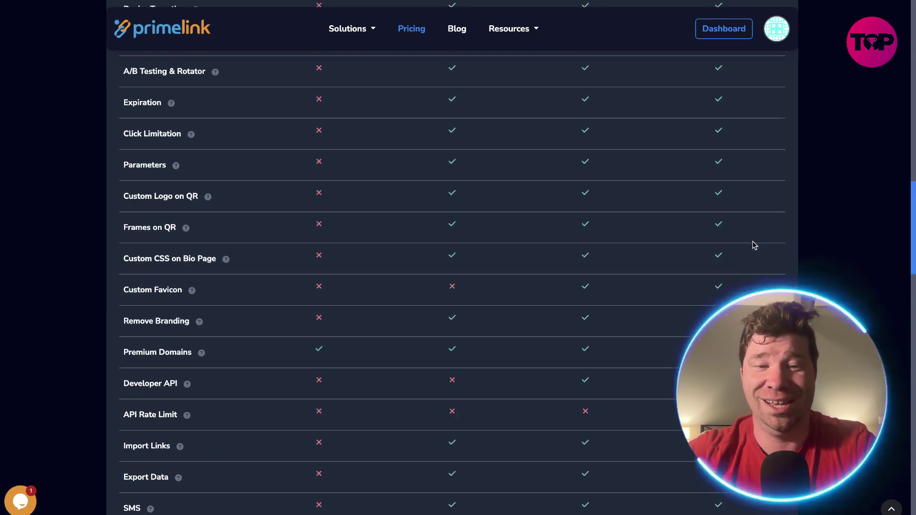
{"action": "scroll", "coordinate": [753, 245], "scroll_direction": "down", "scroll_amount": 6}
{"action": "scroll", "coordinate": [753, 246], "scroll_direction": "up", "scroll_amount": 10}
{"action": "scroll", "coordinate": [751, 244], "scroll_direction": "up", "scroll_amount": 10}
{"action": "scroll", "coordinate": [752, 244], "scroll_direction": "up", "scroll_amount": 2}
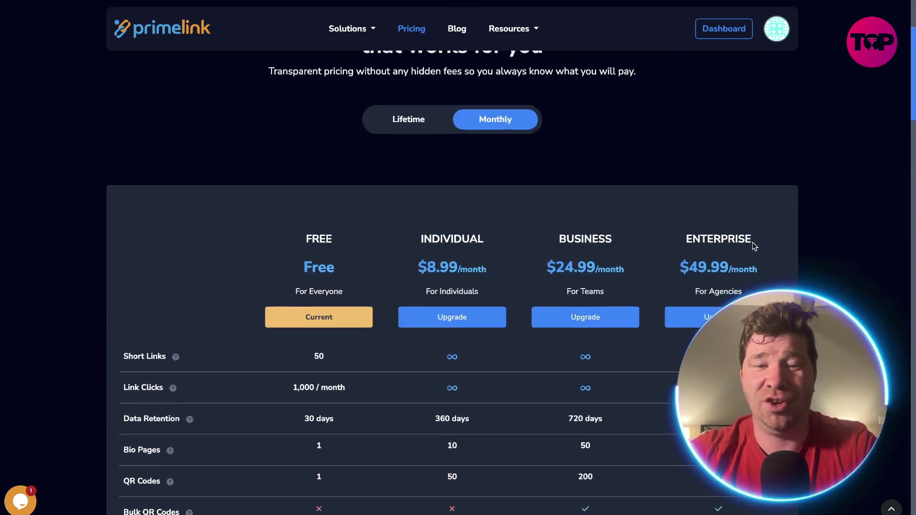
{"action": "scroll", "coordinate": [755, 247], "scroll_direction": "down", "scroll_amount": 6}
{"action": "scroll", "coordinate": [753, 251], "scroll_direction": "down", "scroll_amount": 4}
{"action": "scroll", "coordinate": [752, 252], "scroll_direction": "down", "scroll_amount": 3}
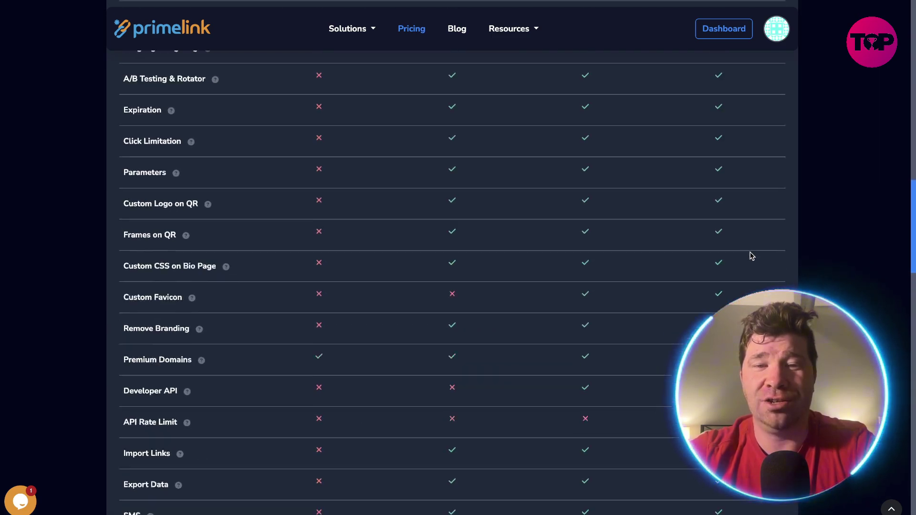
{"action": "scroll", "coordinate": [751, 255], "scroll_direction": "up", "scroll_amount": 12}
{"action": "scroll", "coordinate": [437, 257], "scroll_direction": "up", "scroll_amount": 2}
{"action": "scroll", "coordinate": [434, 260], "scroll_direction": "down", "scroll_amount": 3}
{"action": "scroll", "coordinate": [433, 260], "scroll_direction": "up", "scroll_amount": 1}
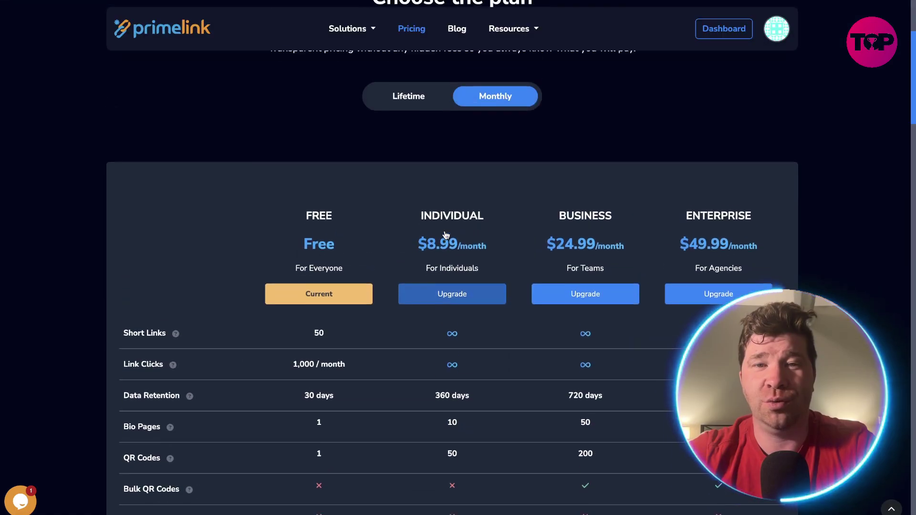
Show Lifetime pricing ($149.99, $249.99, $349.99) and review the plan features.
{"action": "left_click", "coordinate": [426, 112]}
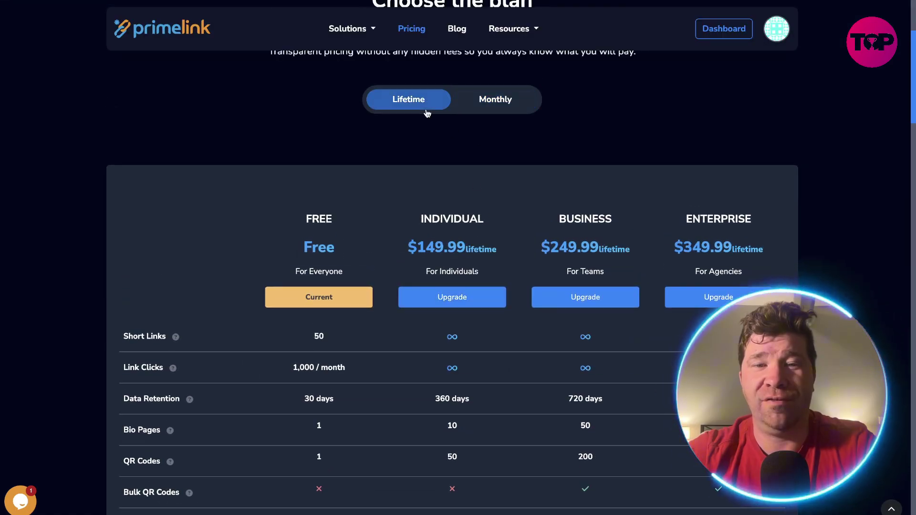
{"action": "scroll", "coordinate": [666, 149], "scroll_direction": "down", "scroll_amount": 1}
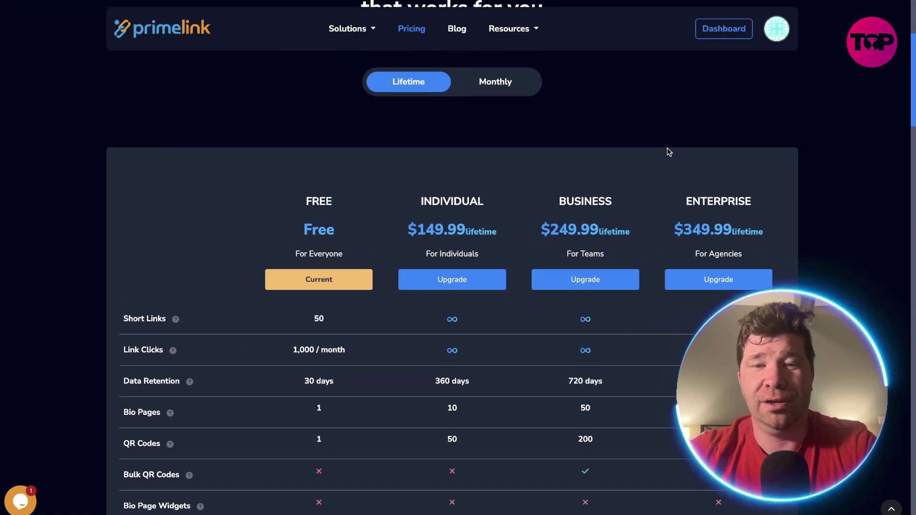
{"action": "scroll", "coordinate": [434, 201], "scroll_direction": "down", "scroll_amount": 1}
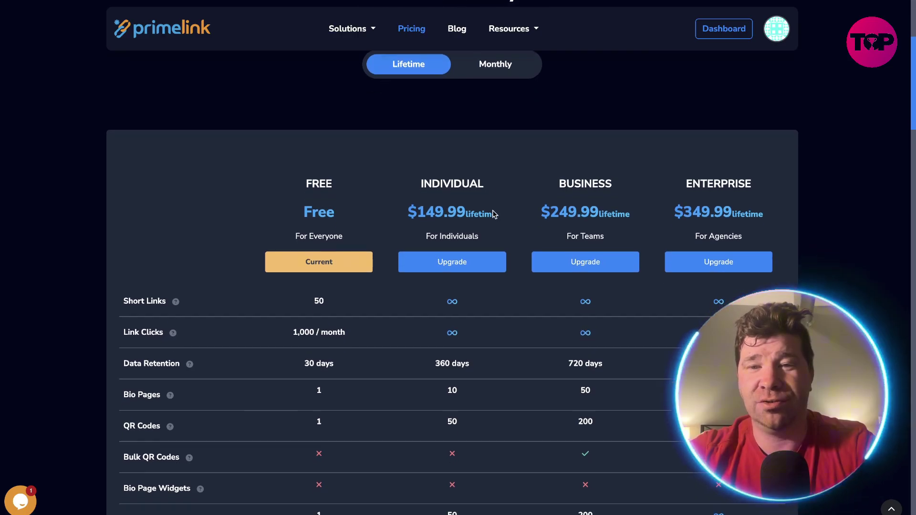
{"action": "scroll", "coordinate": [493, 214], "scroll_direction": "down", "scroll_amount": 1}
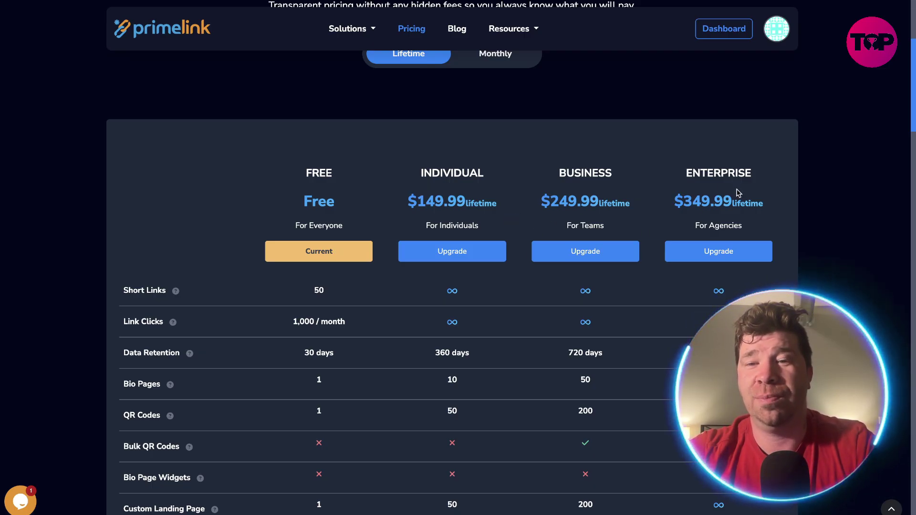
{"action": "scroll", "coordinate": [728, 176], "scroll_direction": "down", "scroll_amount": 2}
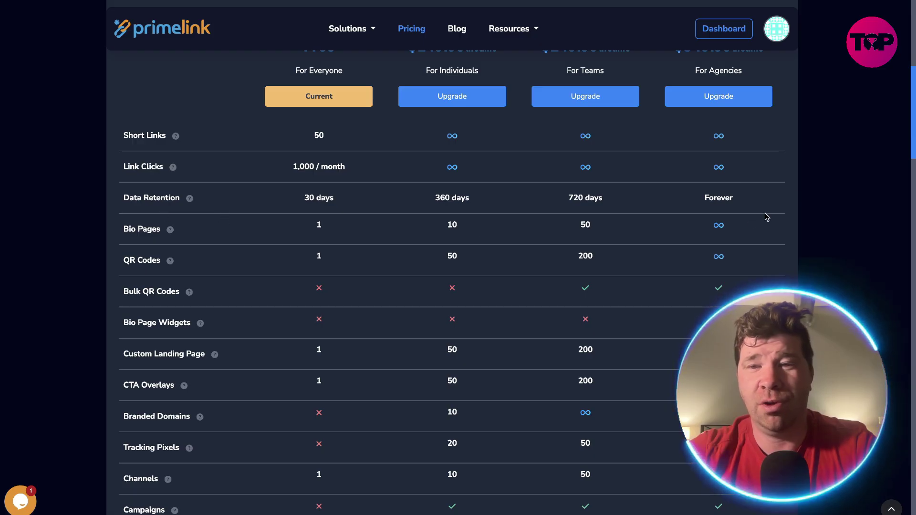
{"action": "scroll", "coordinate": [744, 171], "scroll_direction": "up", "scroll_amount": 2}
{"action": "scroll", "coordinate": [747, 175], "scroll_direction": "down", "scroll_amount": 1}
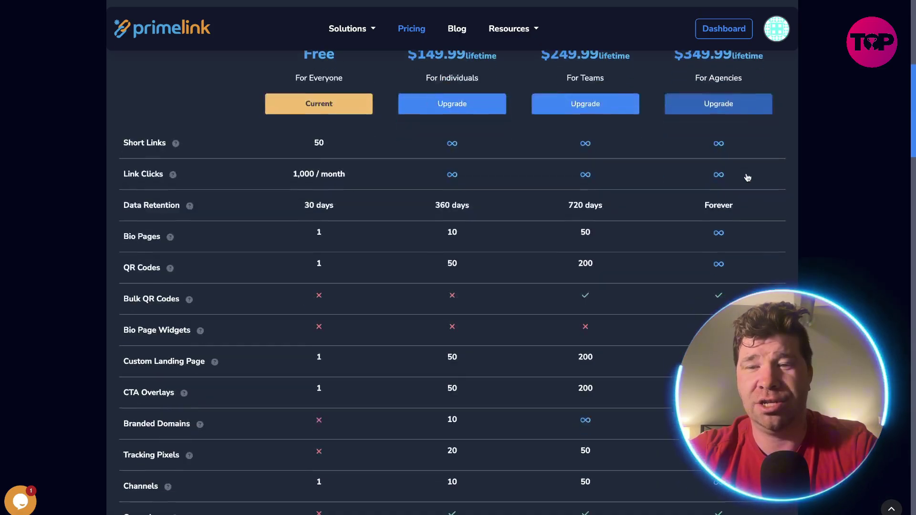
{"action": "scroll", "coordinate": [716, 179], "scroll_direction": "down", "scroll_amount": 1}
{"action": "scroll", "coordinate": [465, 190], "scroll_direction": "down", "scroll_amount": 1}
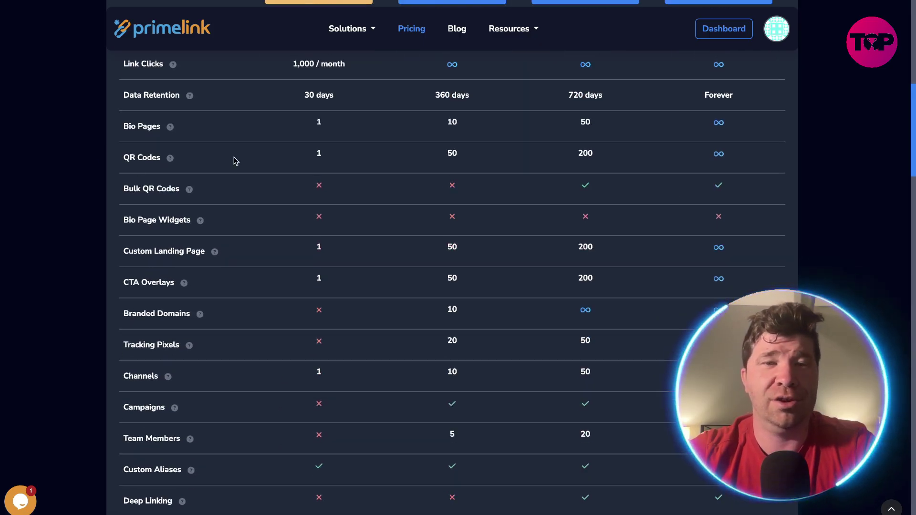
{"action": "scroll", "coordinate": [680, 157], "scroll_direction": "down", "scroll_amount": 3}
{"action": "scroll", "coordinate": [730, 168], "scroll_direction": "down", "scroll_amount": 3}
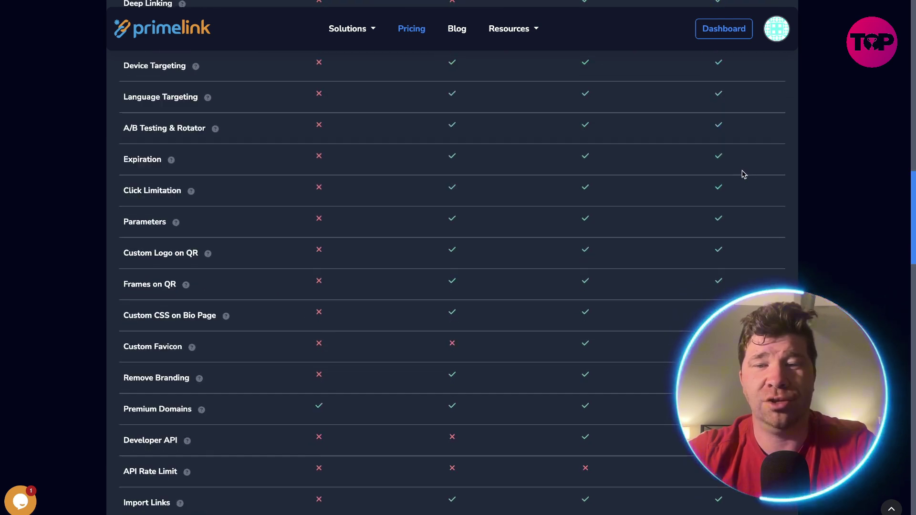
{"action": "scroll", "coordinate": [749, 176], "scroll_direction": "down", "scroll_amount": 3}
{"action": "scroll", "coordinate": [750, 178], "scroll_direction": "down", "scroll_amount": 2}
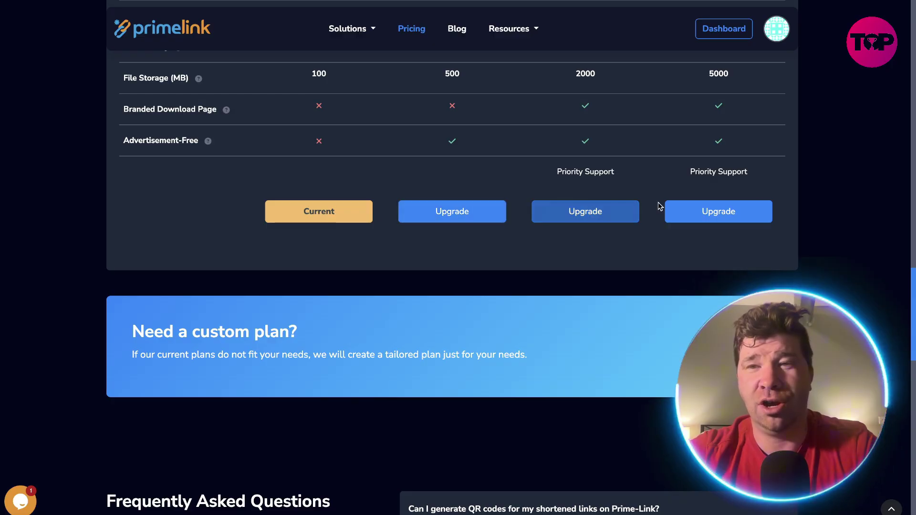
{"action": "scroll", "coordinate": [773, 203], "scroll_direction": "up", "scroll_amount": 8}
{"action": "scroll", "coordinate": [773, 204], "scroll_direction": "up", "scroll_amount": 2}
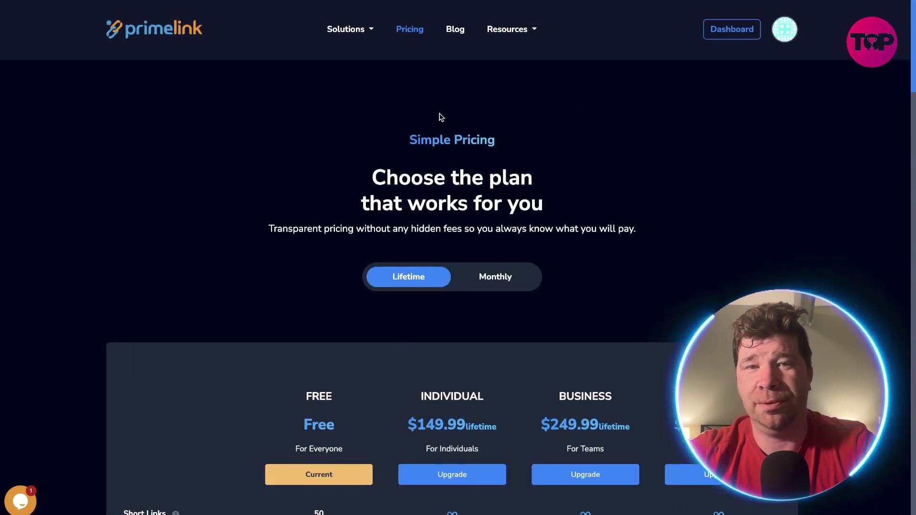
Go to the Bio Pages solution page and scroll to 'Trackable to the dot.'.
{"action": "left_click", "coordinate": [369, 33]}
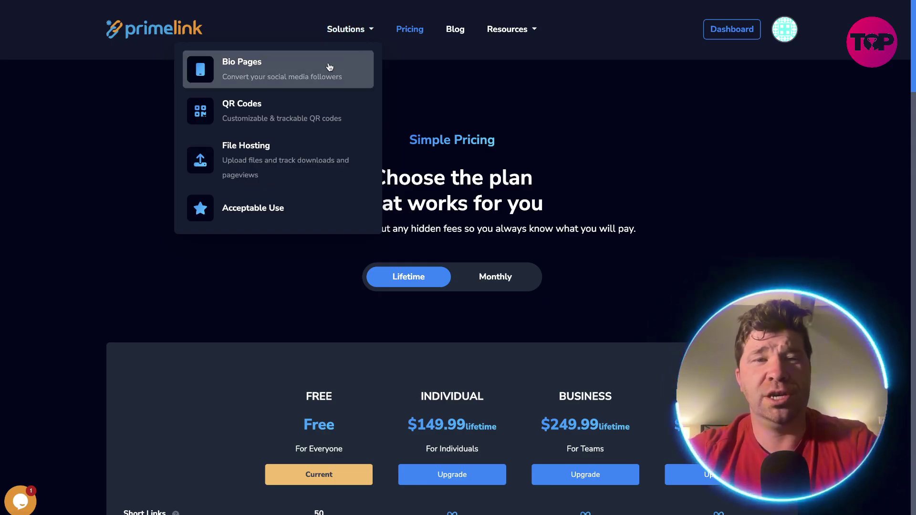
{"action": "left_click", "coordinate": [330, 67]}
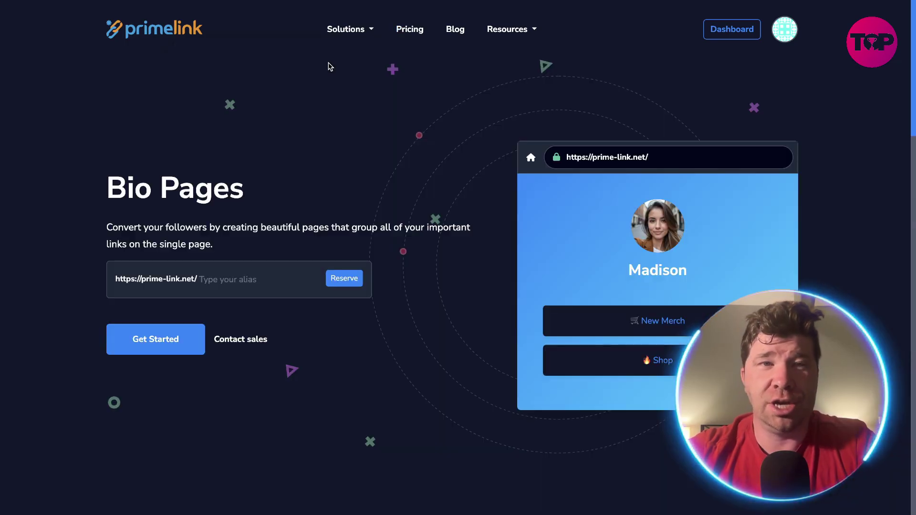
{"action": "scroll", "coordinate": [452, 151], "scroll_direction": "down", "scroll_amount": 5}
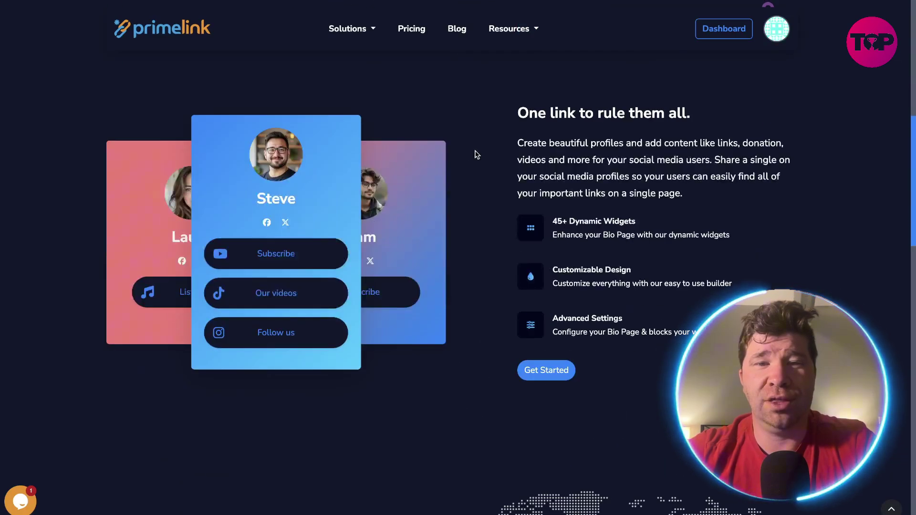
{"action": "scroll", "coordinate": [476, 154], "scroll_direction": "down", "scroll_amount": 1}
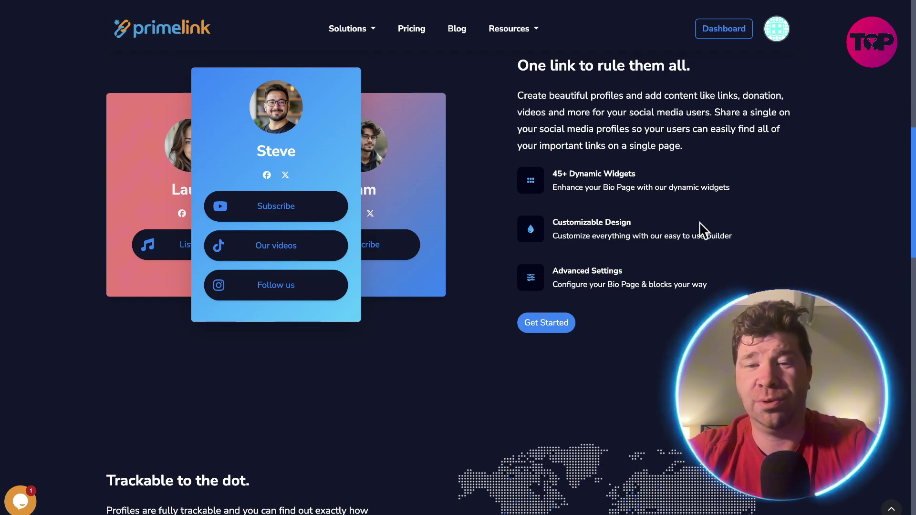
{"action": "scroll", "coordinate": [762, 169], "scroll_direction": "down", "scroll_amount": 1}
{"action": "scroll", "coordinate": [798, 189], "scroll_direction": "down", "scroll_amount": 1}
{"action": "scroll", "coordinate": [816, 189], "scroll_direction": "down", "scroll_amount": 5}
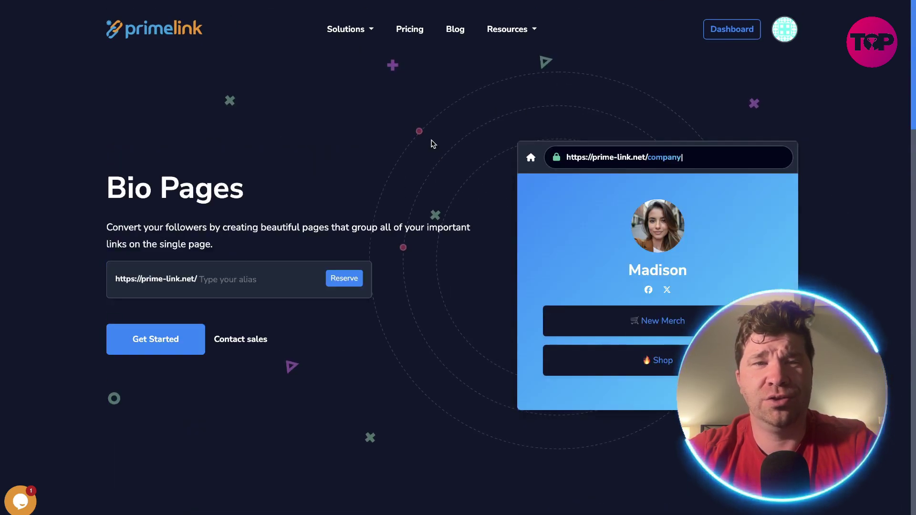
{"action": "mouse_move", "coordinate": [350, 28]}
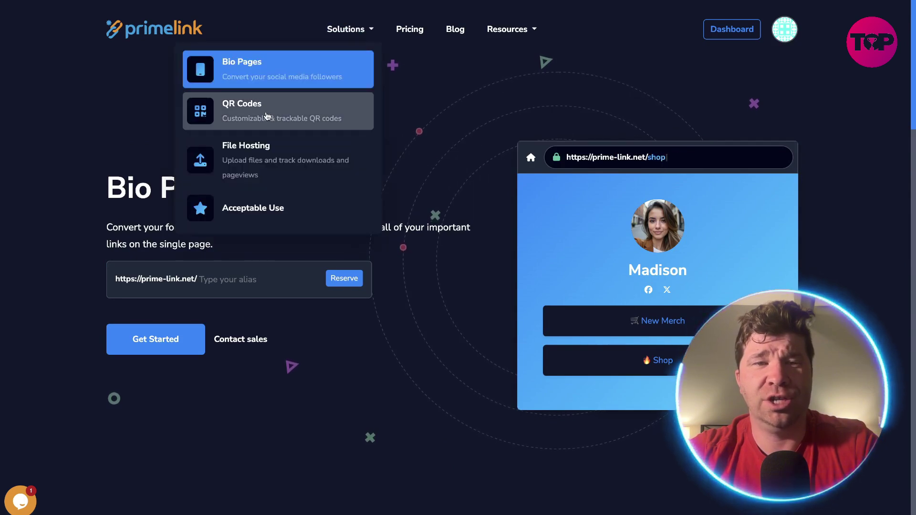
Go to the QR Codes solution page and review its dynamic, customizable, logo and color features.
{"action": "left_click", "coordinate": [265, 104]}
{"action": "scroll", "coordinate": [691, 190], "scroll_direction": "down", "scroll_amount": 2}
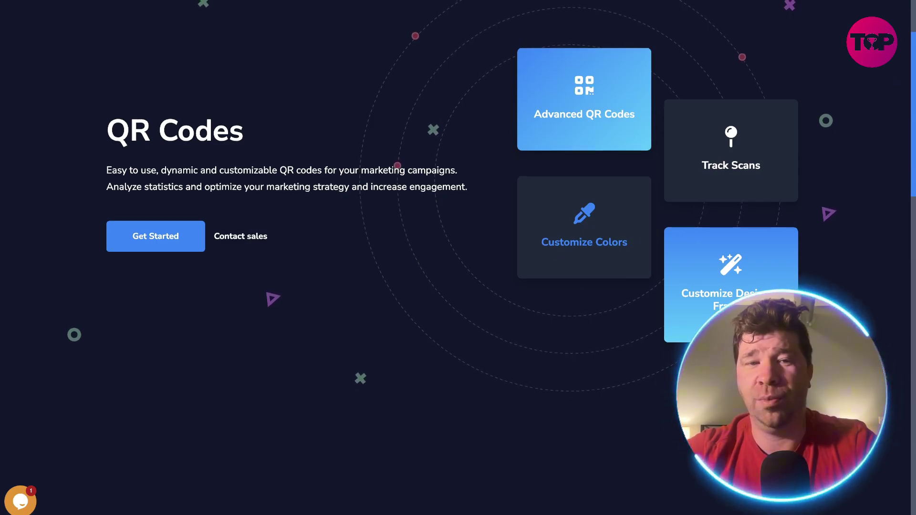
{"action": "scroll", "coordinate": [908, 386], "scroll_direction": "down", "scroll_amount": 8}
{"action": "scroll", "coordinate": [908, 385], "scroll_direction": "up", "scroll_amount": 10}
{"action": "scroll", "coordinate": [908, 385], "scroll_direction": "down", "scroll_amount": 6}
{"action": "scroll", "coordinate": [897, 387], "scroll_direction": "down", "scroll_amount": 2}
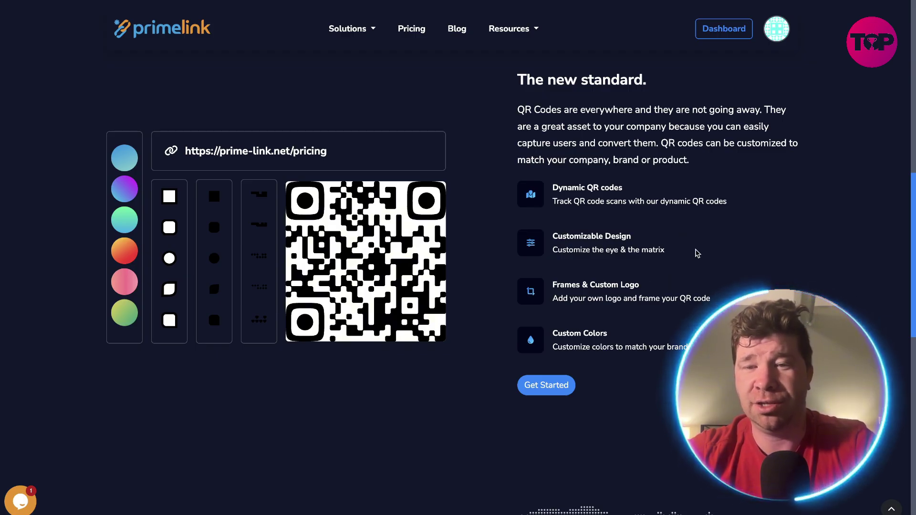
{"action": "scroll", "coordinate": [729, 218], "scroll_direction": "up", "scroll_amount": 1}
{"action": "scroll", "coordinate": [729, 219], "scroll_direction": "up", "scroll_amount": 10}
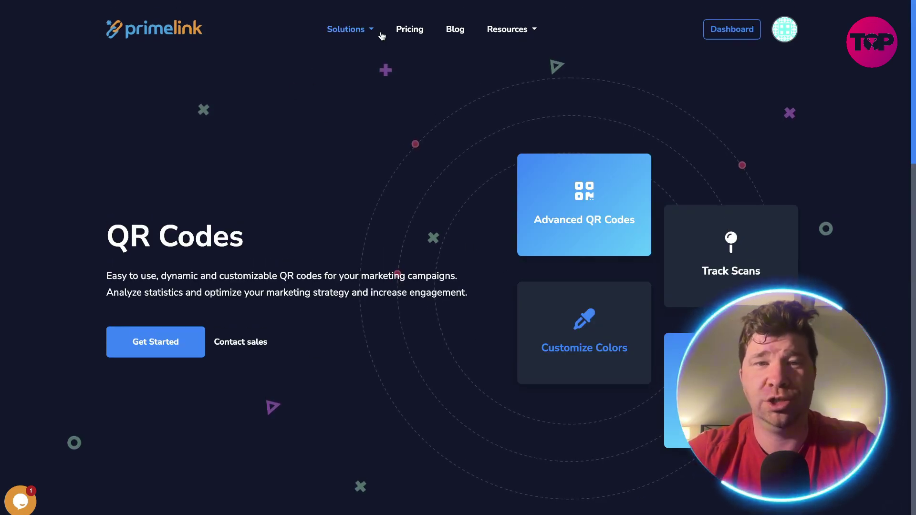
{"action": "mouse_move", "coordinate": [349, 29]}
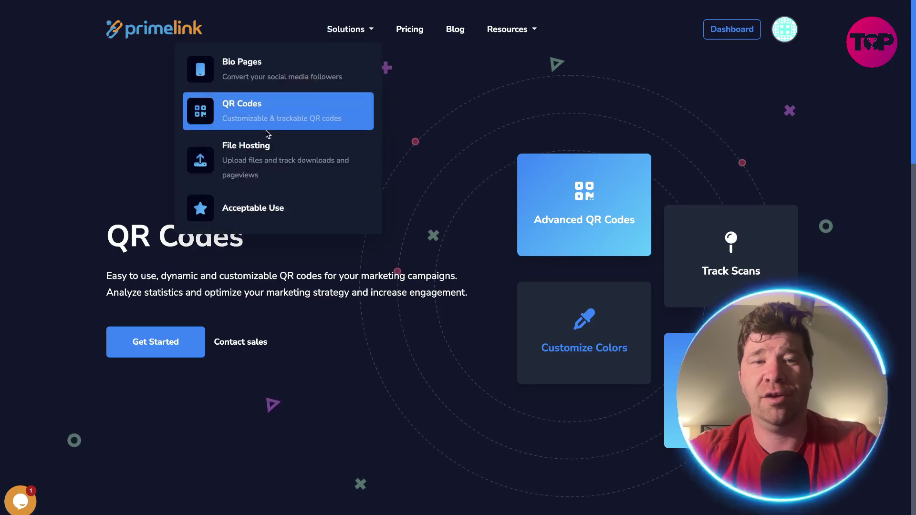
Review the File Hosting page's branding, encryption, analytics and download-limit features.
{"action": "left_click", "coordinate": [256, 152]}
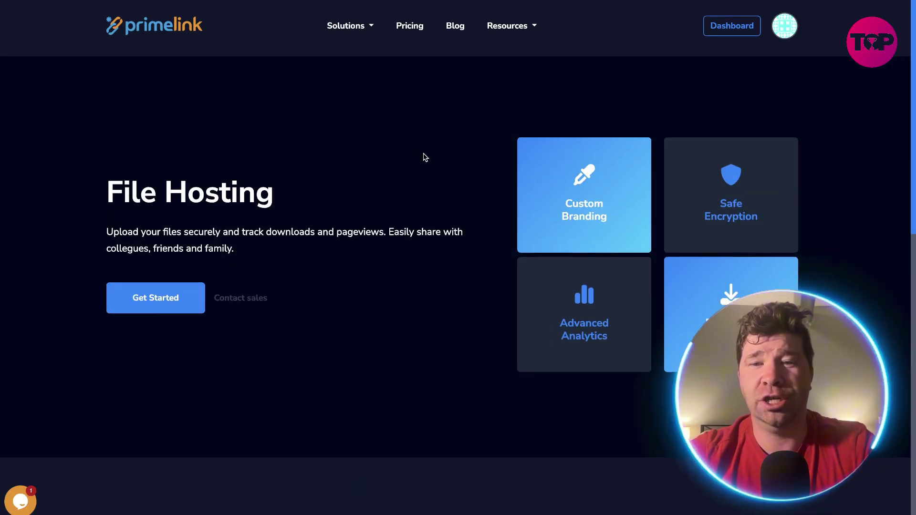
{"action": "scroll", "coordinate": [429, 155], "scroll_direction": "down", "scroll_amount": 2}
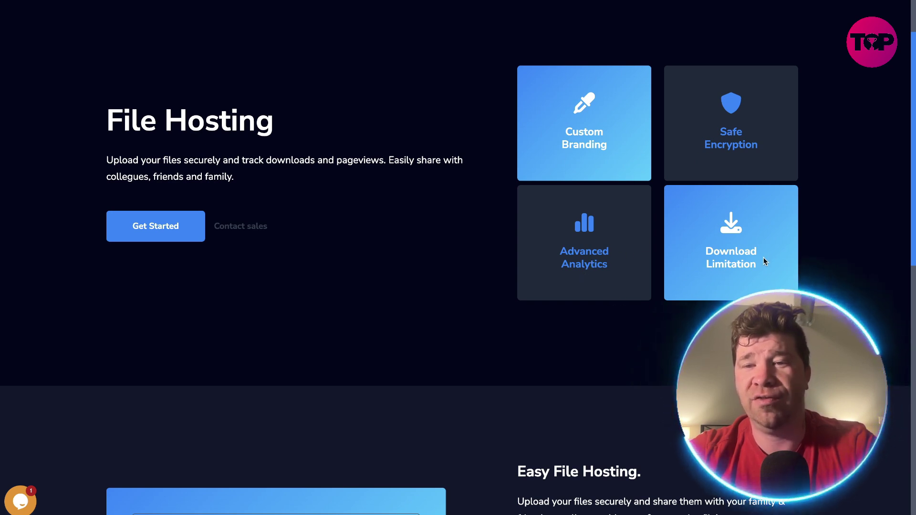
{"action": "scroll", "coordinate": [795, 147], "scroll_direction": "down", "scroll_amount": 5}
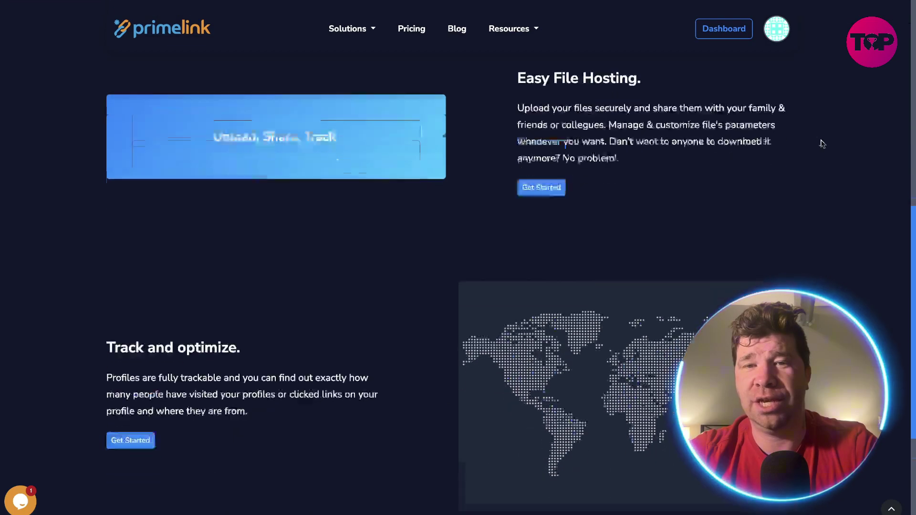
{"action": "scroll", "coordinate": [824, 143], "scroll_direction": "down", "scroll_amount": 2}
{"action": "scroll", "coordinate": [825, 145], "scroll_direction": "up", "scroll_amount": 3}
{"action": "scroll", "coordinate": [823, 146], "scroll_direction": "up", "scroll_amount": 3}
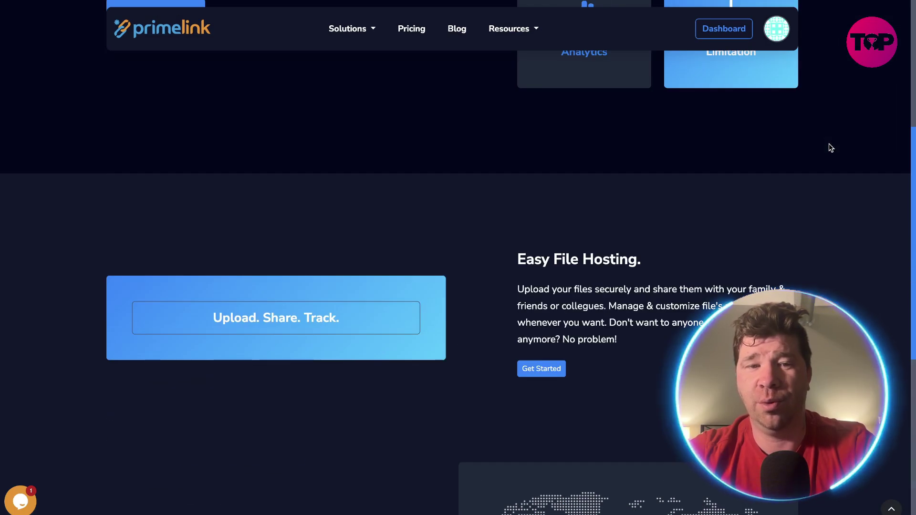
{"action": "scroll", "coordinate": [822, 148], "scroll_direction": "up", "scroll_amount": 3}
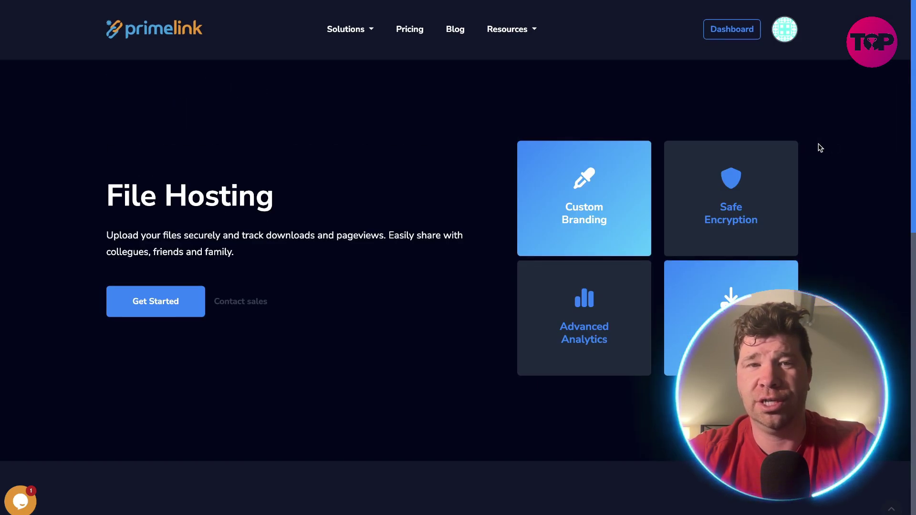
{"action": "left_click", "coordinate": [331, 36]}
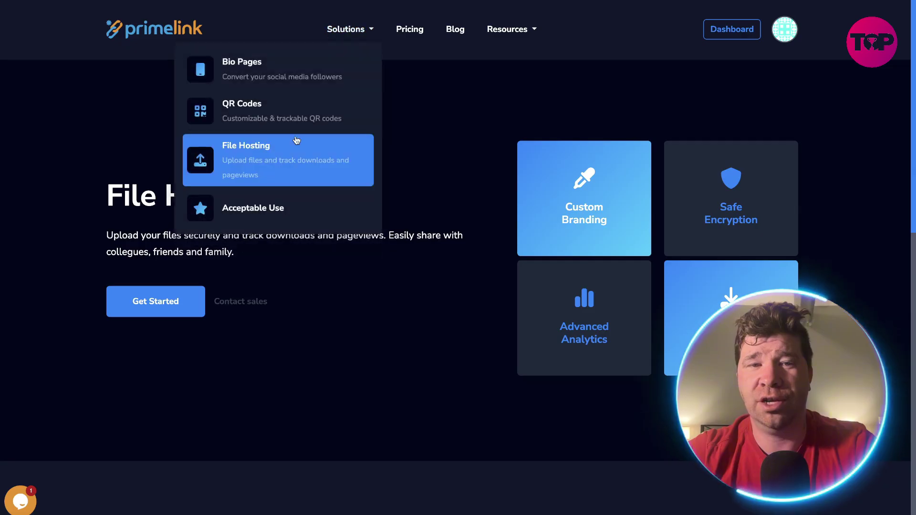
Read the Acceptable Use policy, then go to the dashboard's Traffic Overview.
{"action": "left_click", "coordinate": [291, 217]}
{"action": "scroll", "coordinate": [291, 215], "scroll_direction": "down", "scroll_amount": 3}
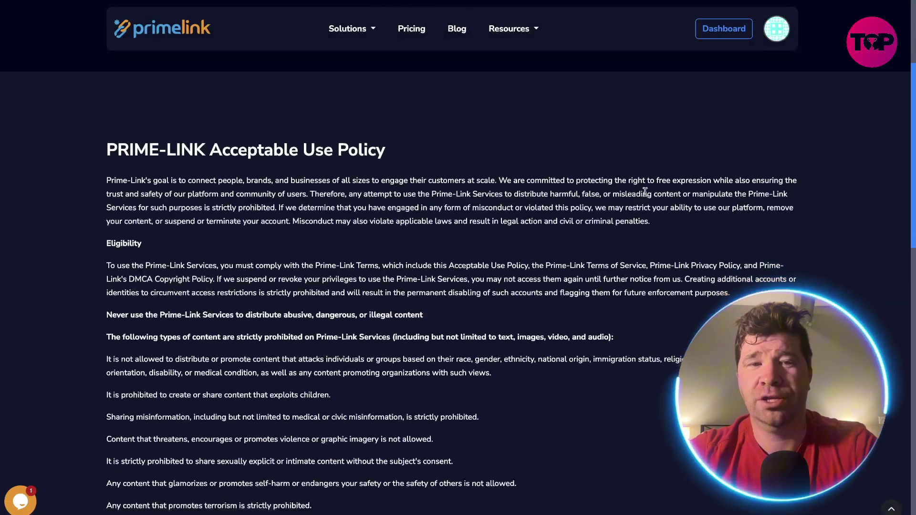
{"action": "scroll", "coordinate": [645, 191], "scroll_direction": "down", "scroll_amount": 2}
{"action": "scroll", "coordinate": [668, 196], "scroll_direction": "down", "scroll_amount": 2}
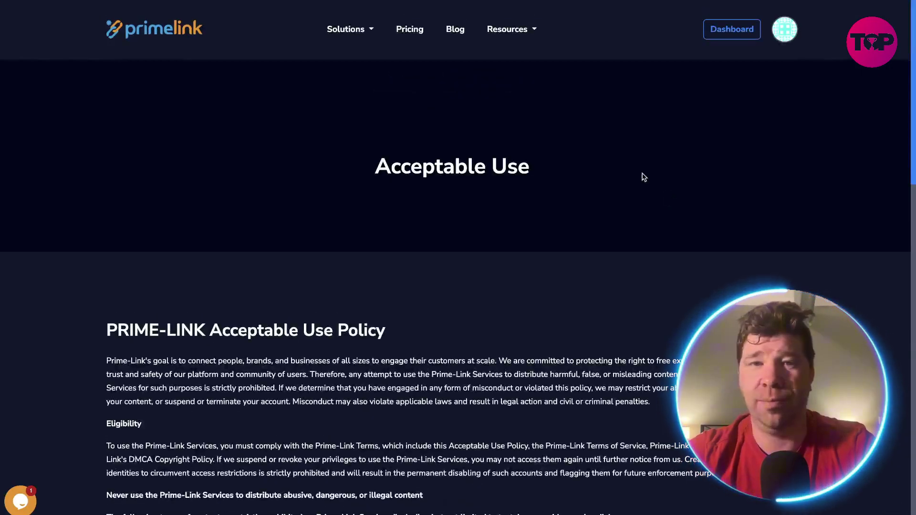
{"action": "left_click", "coordinate": [719, 34]}
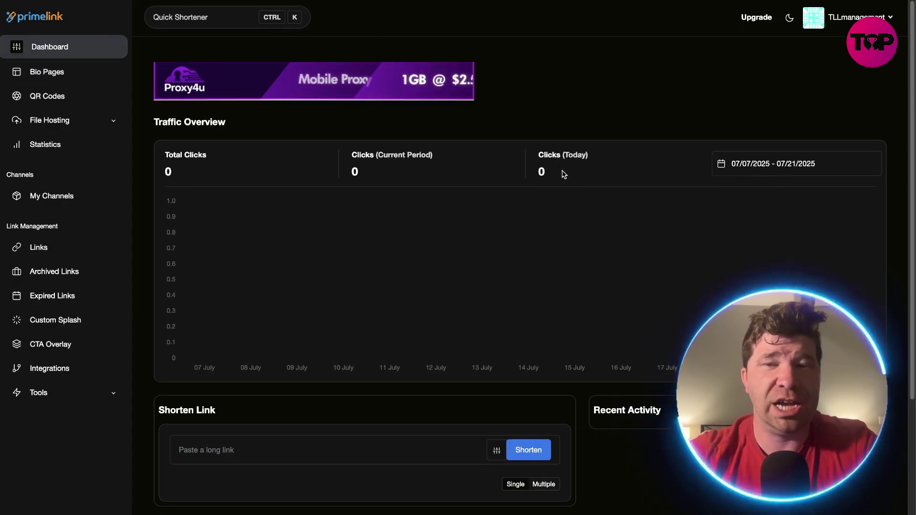
{"action": "scroll", "coordinate": [569, 176], "scroll_direction": "down", "scroll_amount": 3}
{"action": "scroll", "coordinate": [584, 185], "scroll_direction": "up", "scroll_amount": 3}
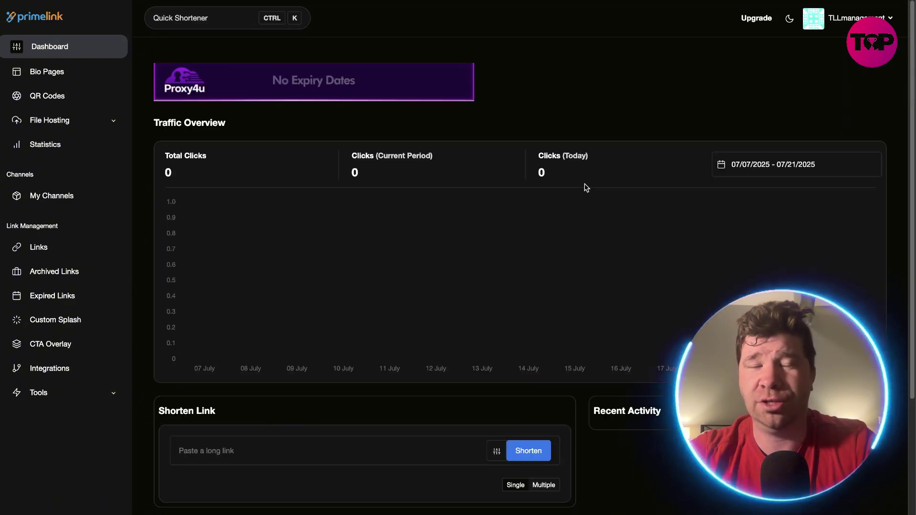
{"action": "scroll", "coordinate": [481, 255], "scroll_direction": "down", "scroll_amount": 2}
{"action": "scroll", "coordinate": [477, 253], "scroll_direction": "up", "scroll_amount": 2}
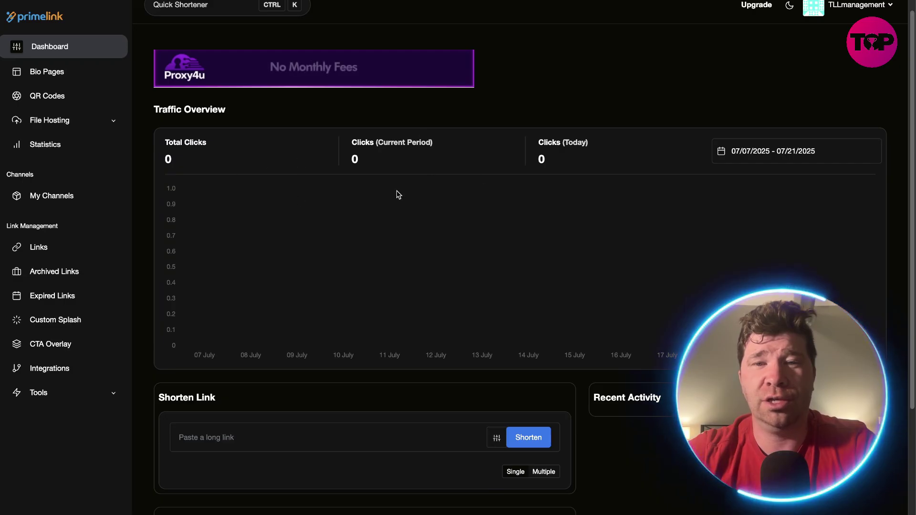
Check the traffic date range without changing it, then view the Bio Pages list with 'josh'.
{"action": "left_click", "coordinate": [836, 152]}
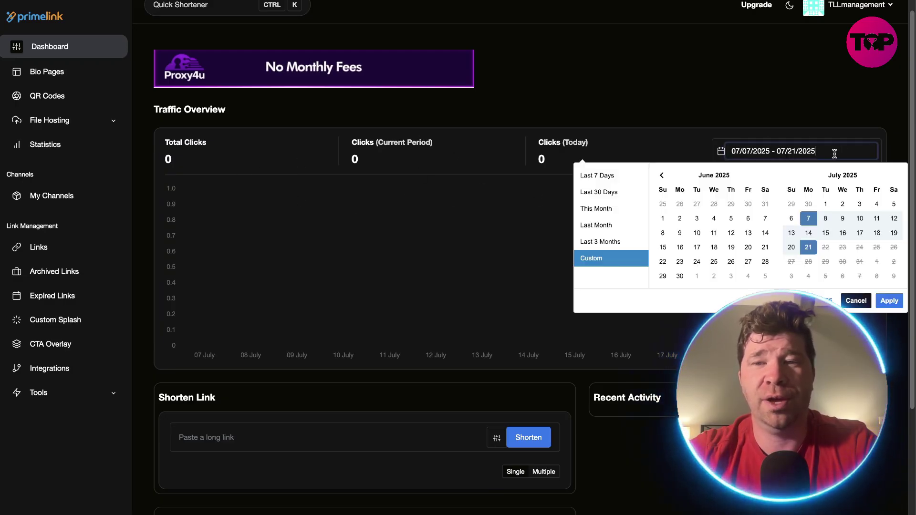
{"action": "left_click", "coordinate": [665, 116]}
{"action": "left_click", "coordinate": [58, 77]}
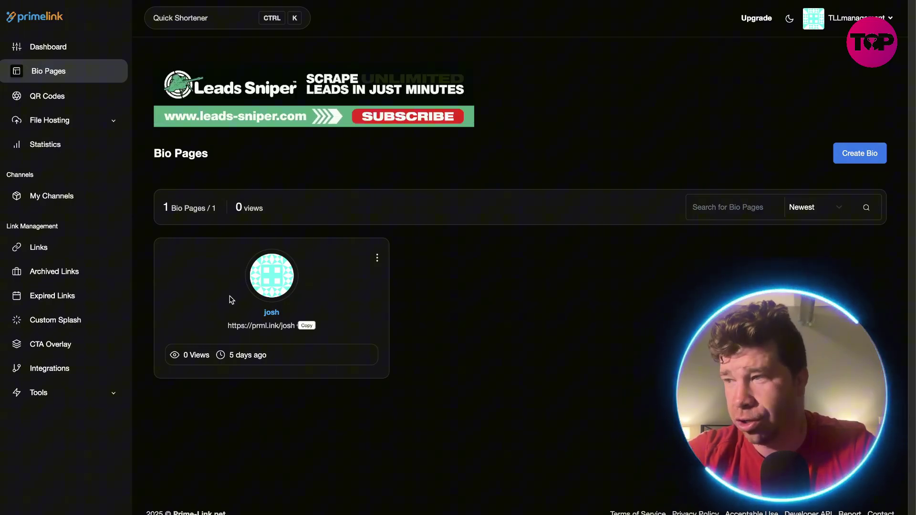
View the empty QR Codes list and begin a new static or dynamic QR code.
{"action": "left_click", "coordinate": [64, 100]}
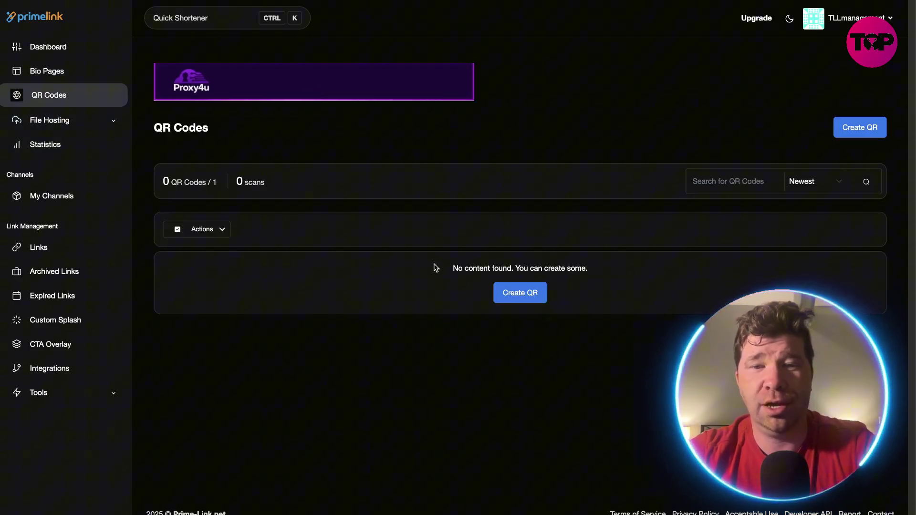
{"action": "left_click", "coordinate": [517, 295]}
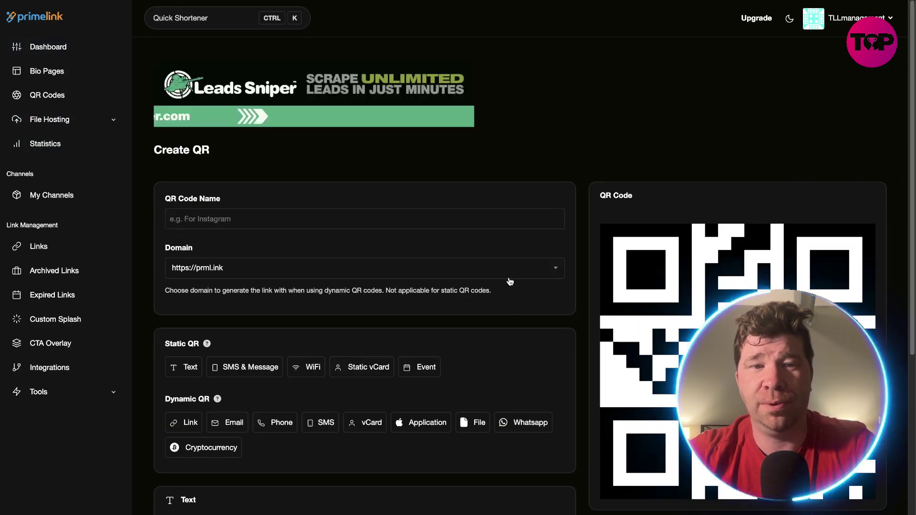
{"action": "scroll", "coordinate": [546, 265], "scroll_direction": "down", "scroll_amount": 3}
{"action": "scroll", "coordinate": [551, 265], "scroll_direction": "down", "scroll_amount": 1}
{"action": "scroll", "coordinate": [552, 264], "scroll_direction": "up", "scroll_amount": 4}
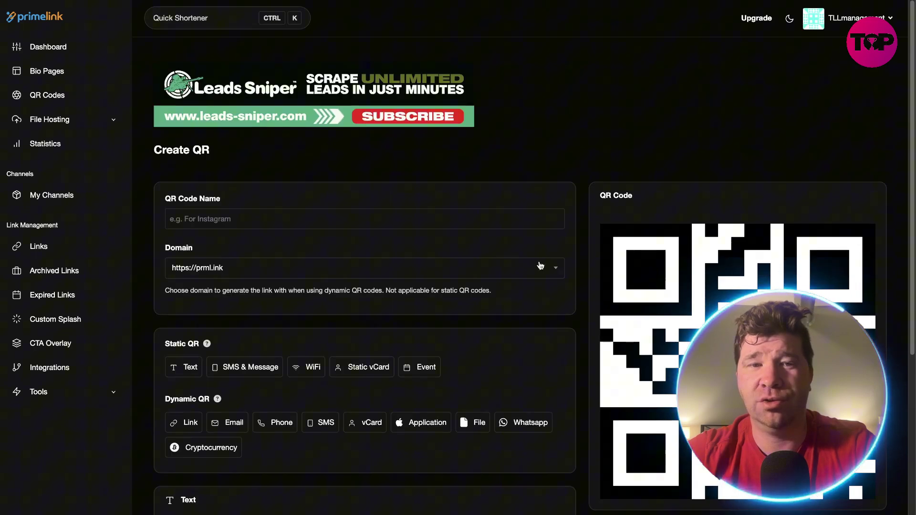
{"action": "scroll", "coordinate": [469, 262], "scroll_direction": "down", "scroll_amount": 4}
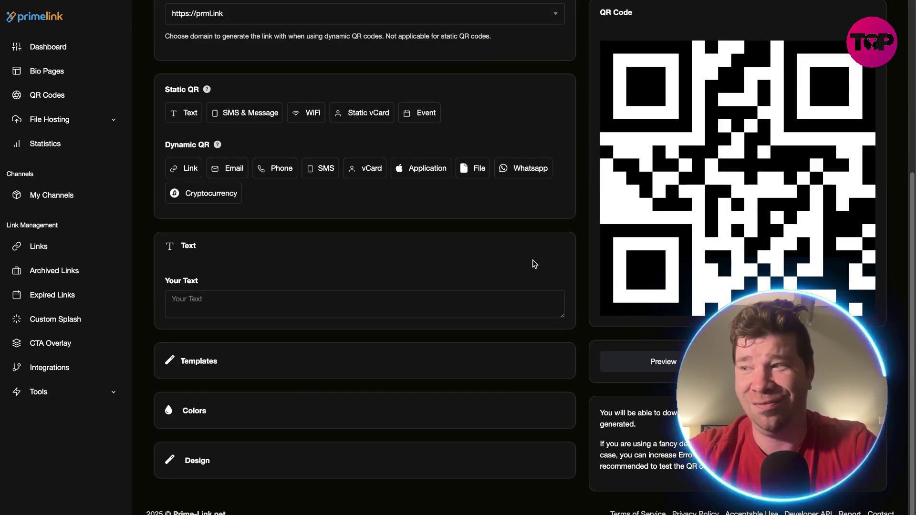
{"action": "scroll", "coordinate": [533, 264], "scroll_direction": "up", "scroll_amount": 4}
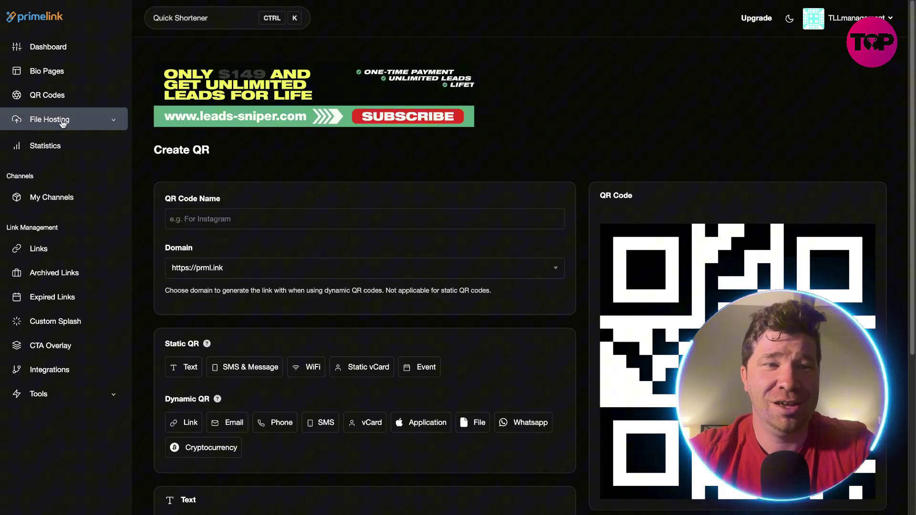
Look over the empty Upload Files form under File Hosting, then view the empty My Channels page.
{"action": "left_click", "coordinate": [62, 122]}
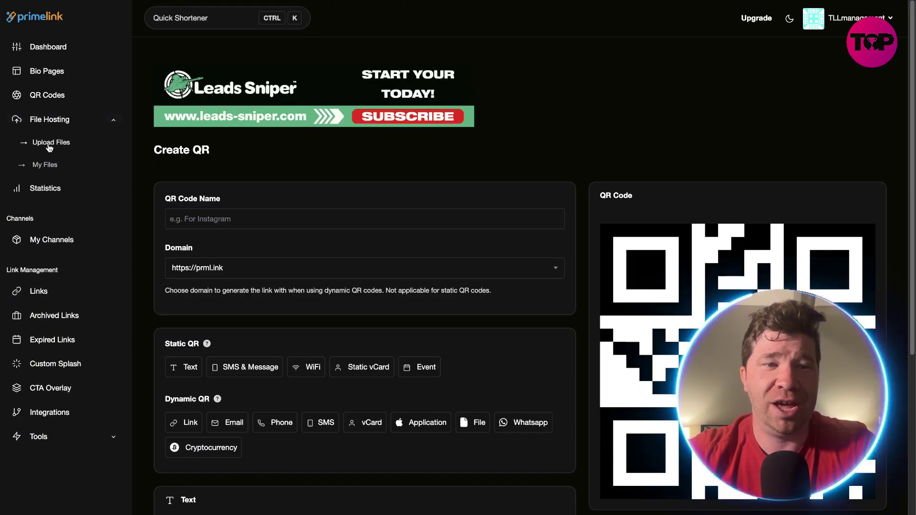
{"action": "left_click", "coordinate": [49, 146]}
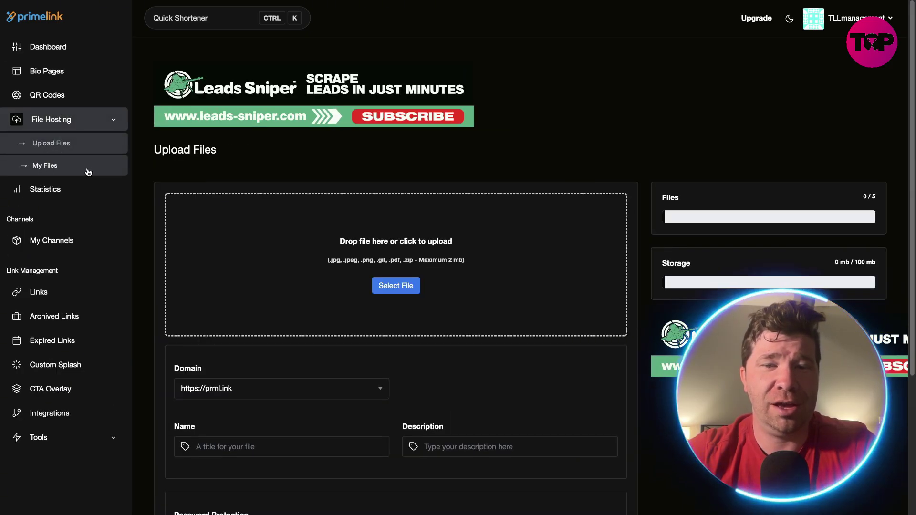
{"action": "scroll", "coordinate": [351, 246], "scroll_direction": "down", "scroll_amount": 3}
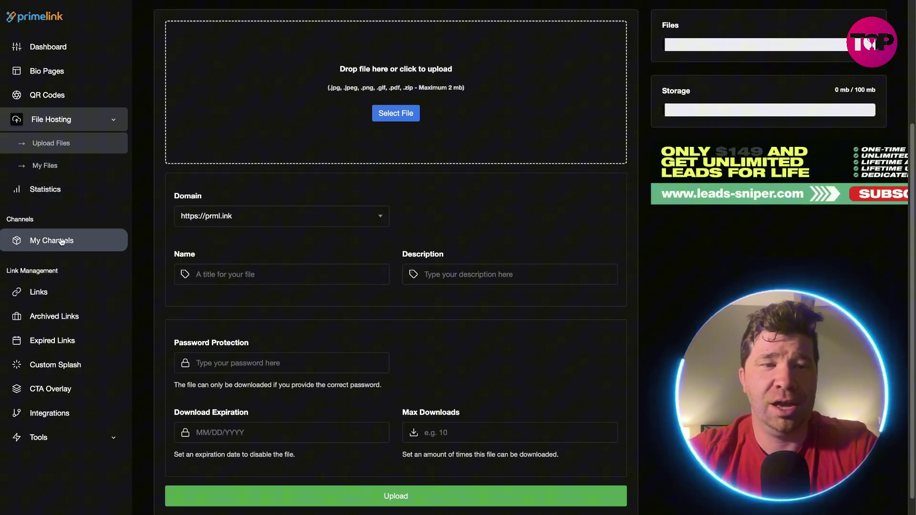
{"action": "left_click", "coordinate": [62, 242]}
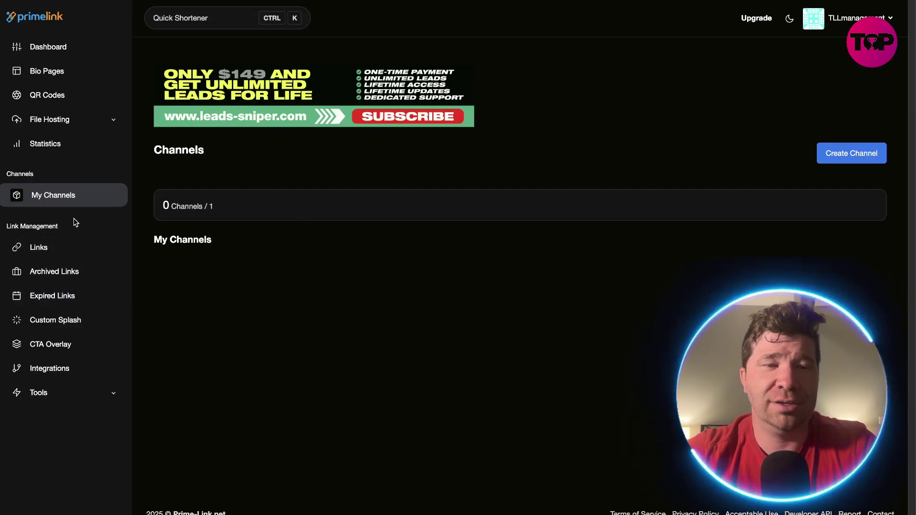
Go back to the dashboard traffic overview, then bring up the Upgrade pricing plans page.
{"action": "left_click", "coordinate": [65, 47]}
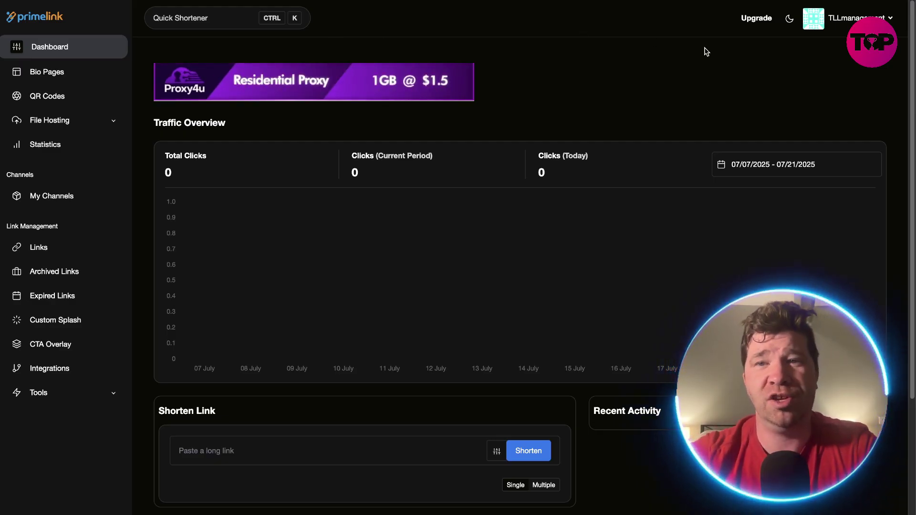
{"action": "left_click", "coordinate": [758, 19]}
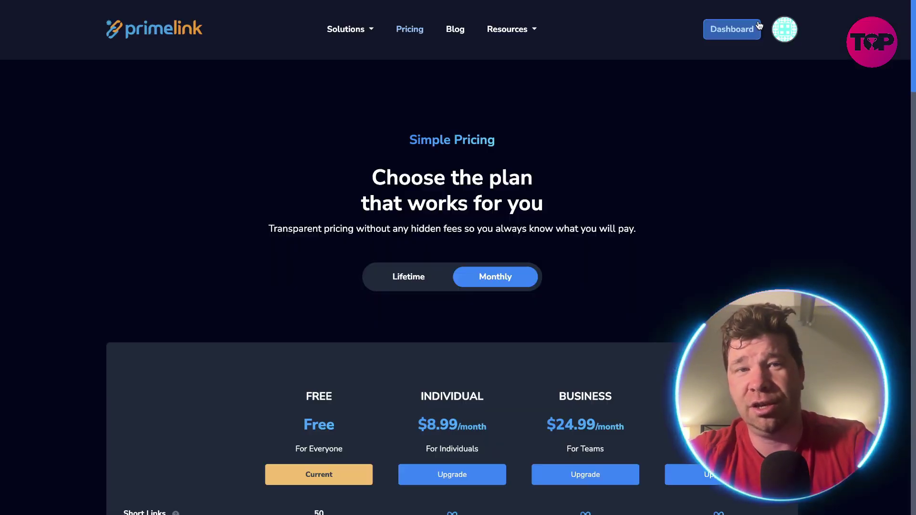
{"action": "scroll", "coordinate": [714, 68], "scroll_direction": "down", "scroll_amount": 5}
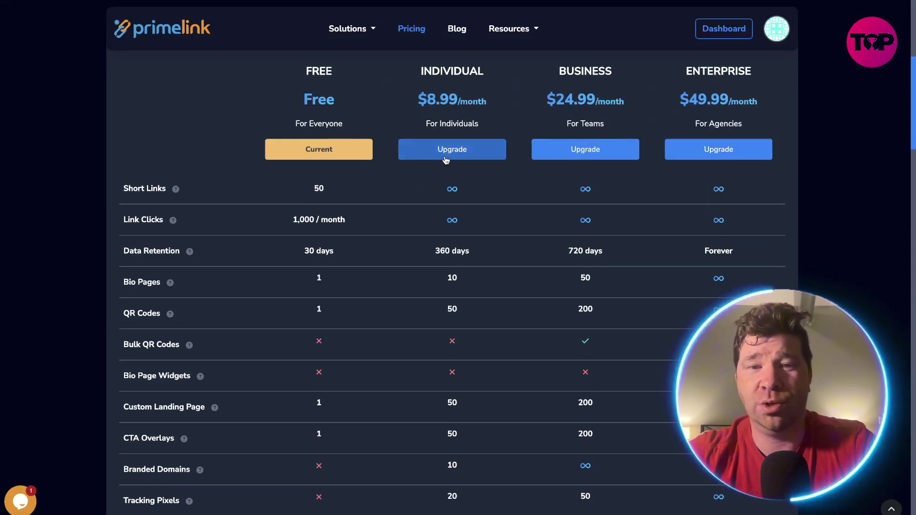
{"action": "scroll", "coordinate": [901, 179], "scroll_direction": "down", "scroll_amount": 7}
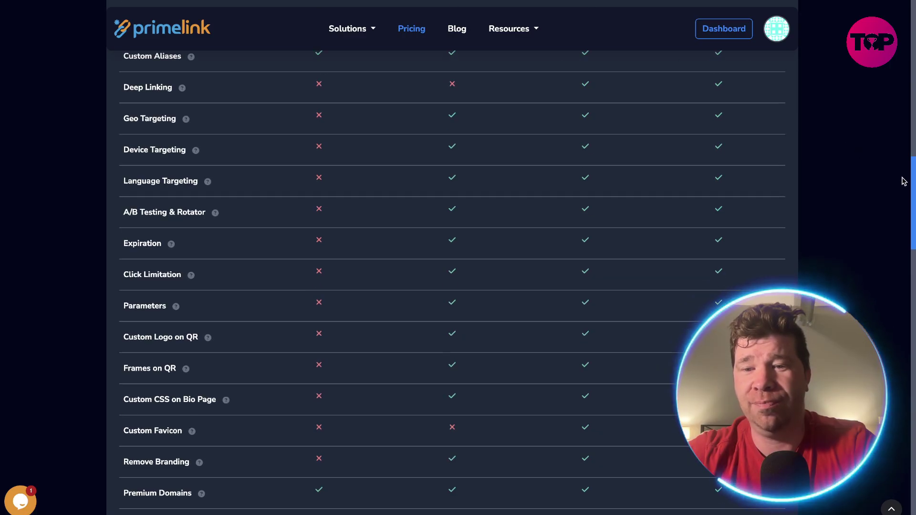
{"action": "scroll", "coordinate": [893, 190], "scroll_direction": "down", "scroll_amount": 1}
{"action": "scroll", "coordinate": [892, 194], "scroll_direction": "down", "scroll_amount": 5}
{"action": "scroll", "coordinate": [894, 195], "scroll_direction": "up", "scroll_amount": 13}
{"action": "scroll", "coordinate": [895, 195], "scroll_direction": "up", "scroll_amount": 5}
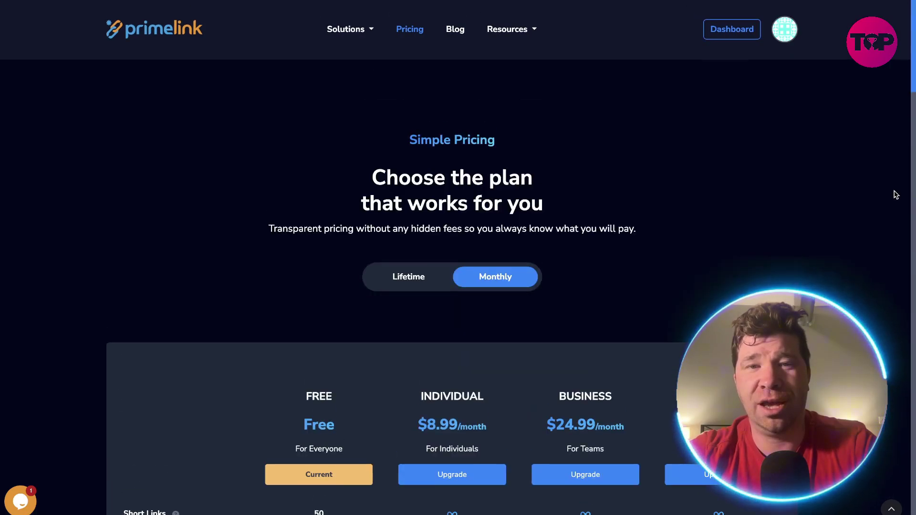